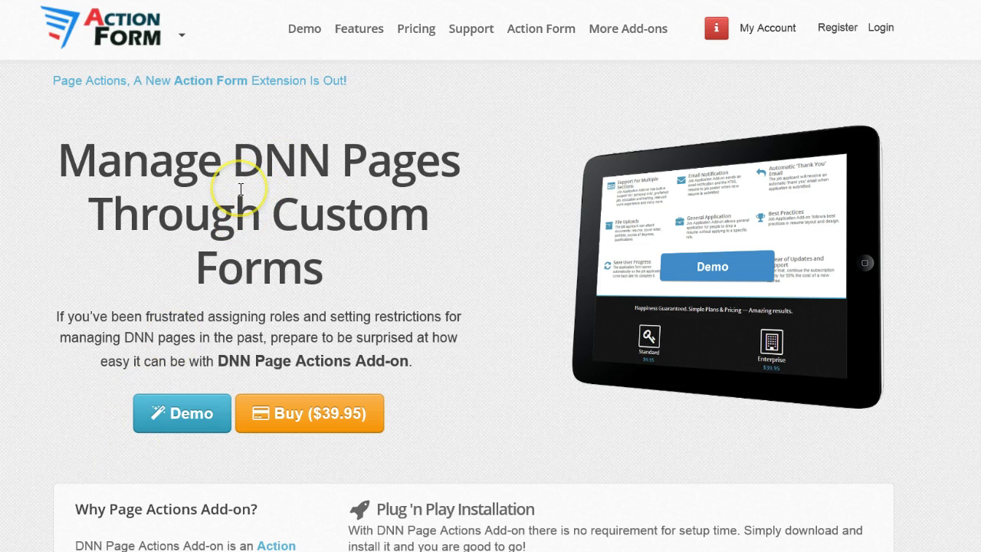
Create a demo page named 'My demo page 2' in the Page Actions live demo.
click(190, 411)
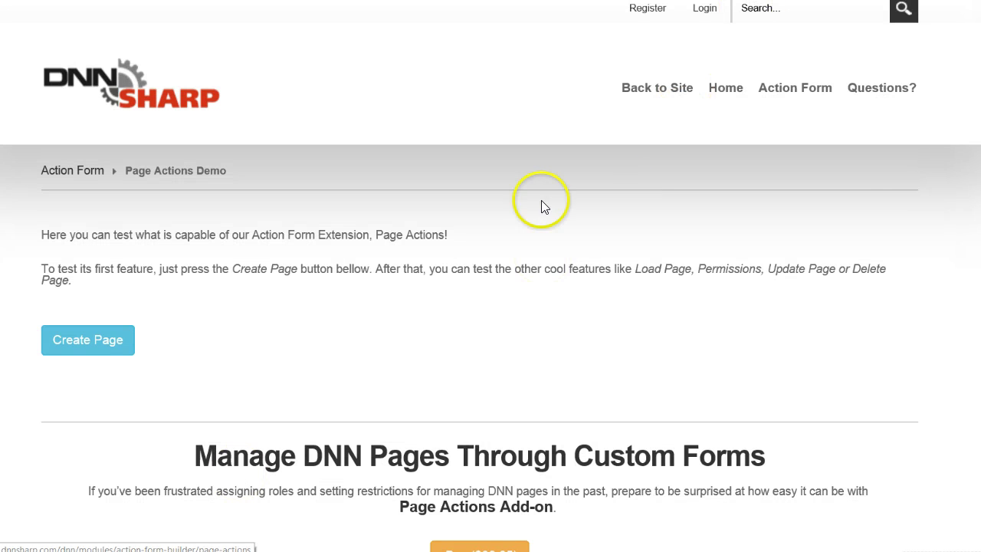
click(103, 343)
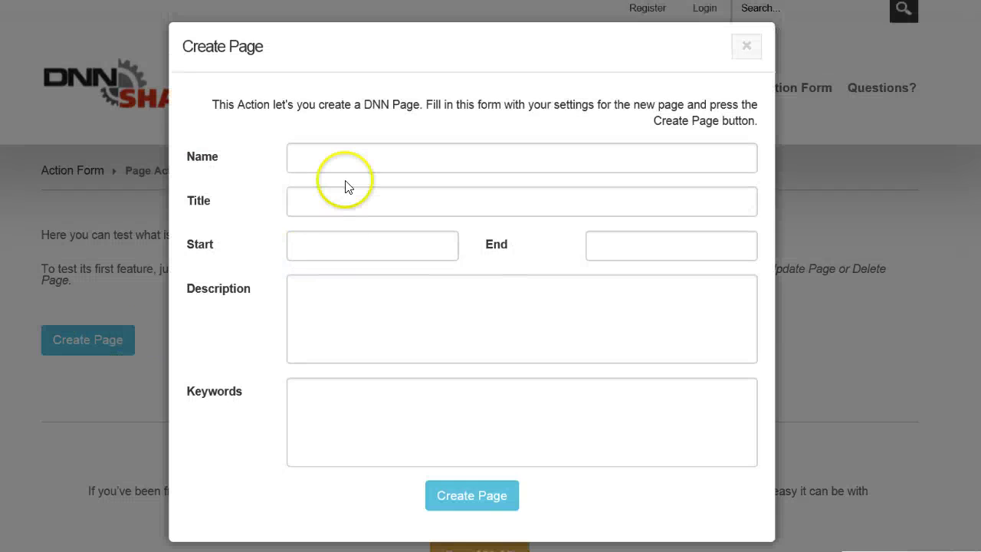
click(351, 154)
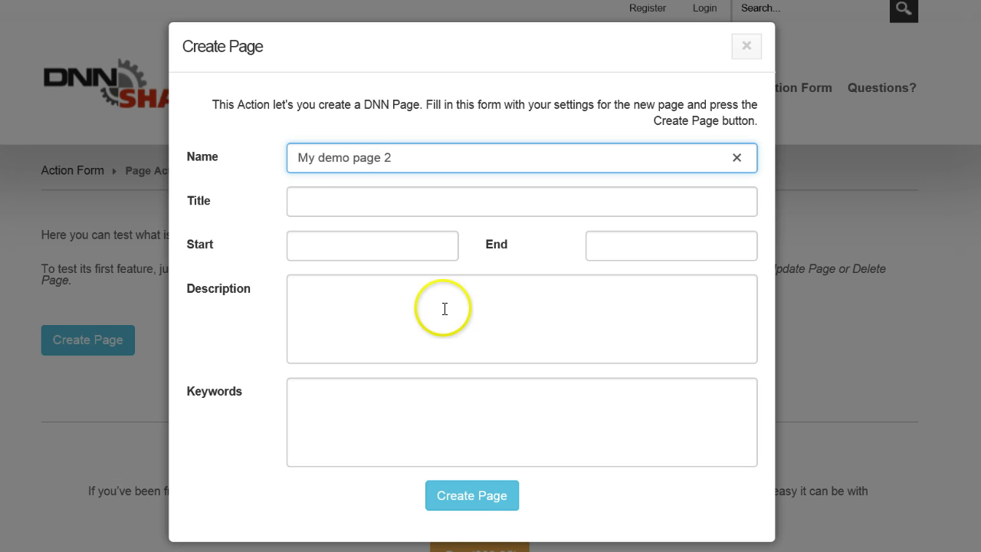
click(479, 502)
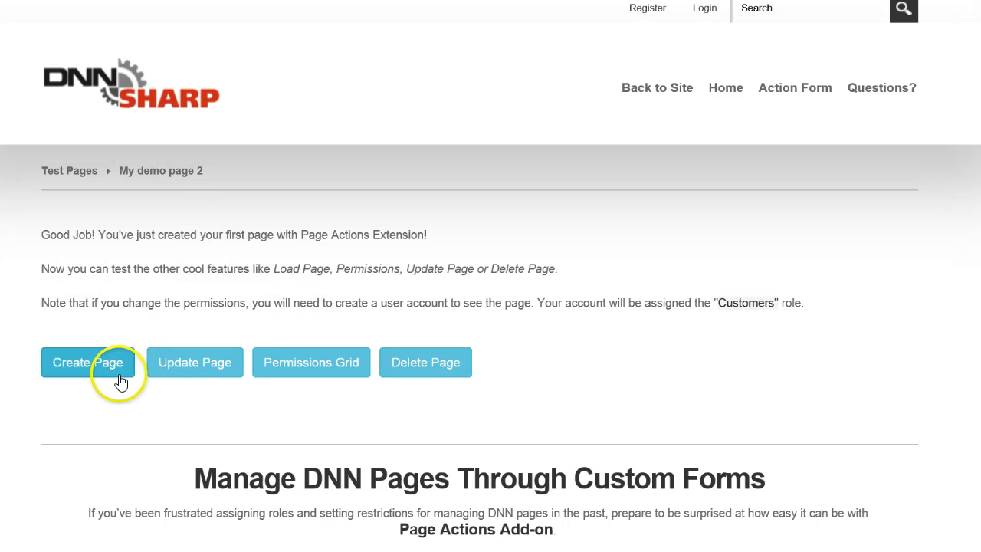
Preview the Update Page and Permissions Grid forms, then delete the demo page.
click(217, 360)
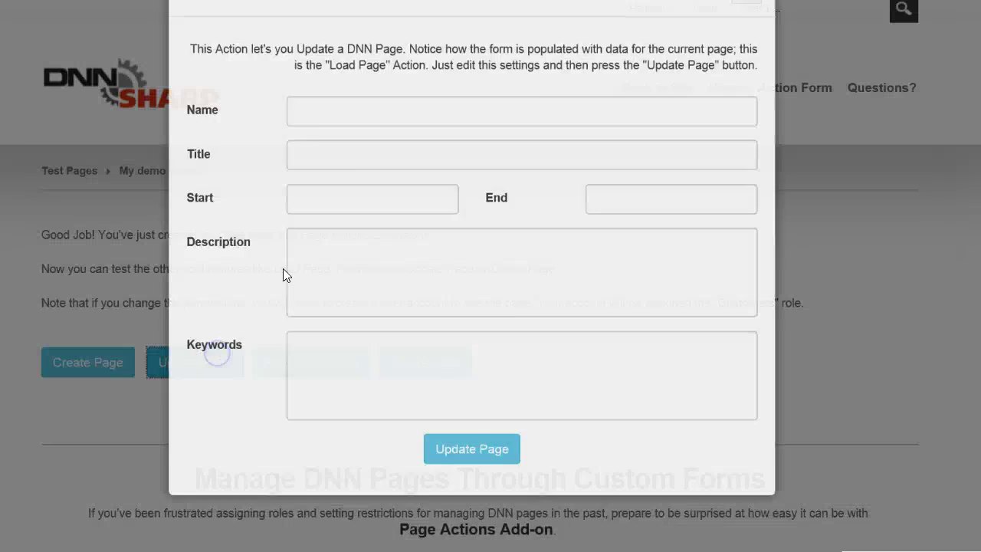
click(747, 46)
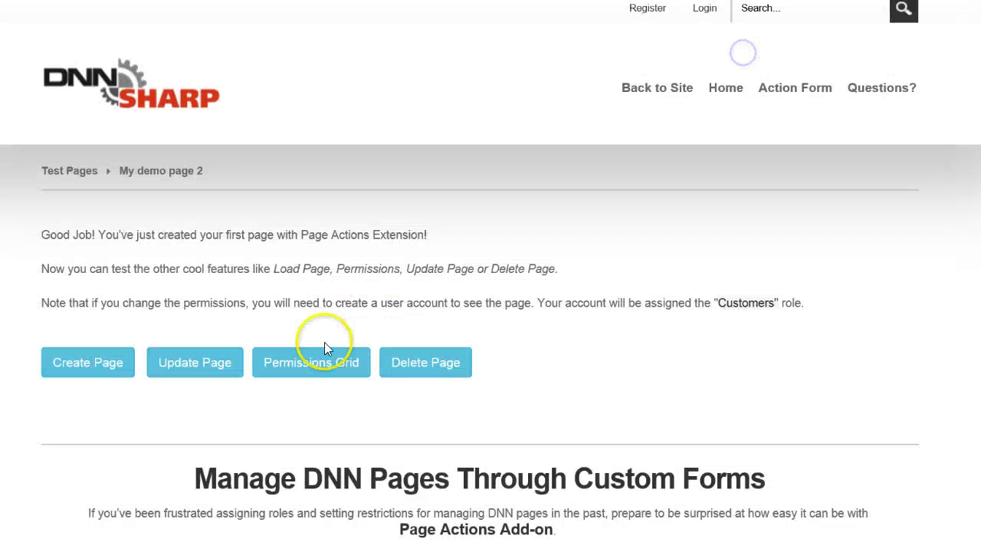
click(322, 372)
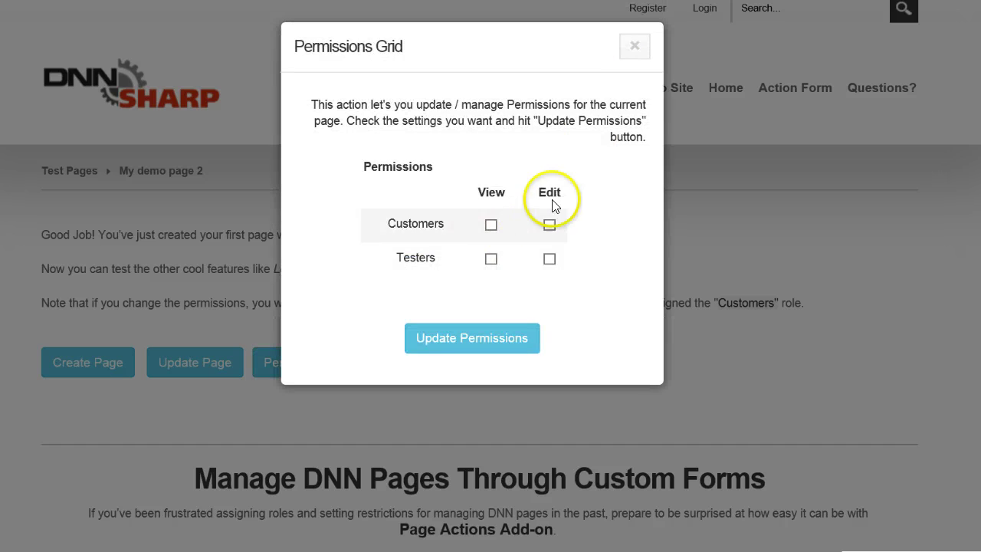
click(635, 50)
click(449, 372)
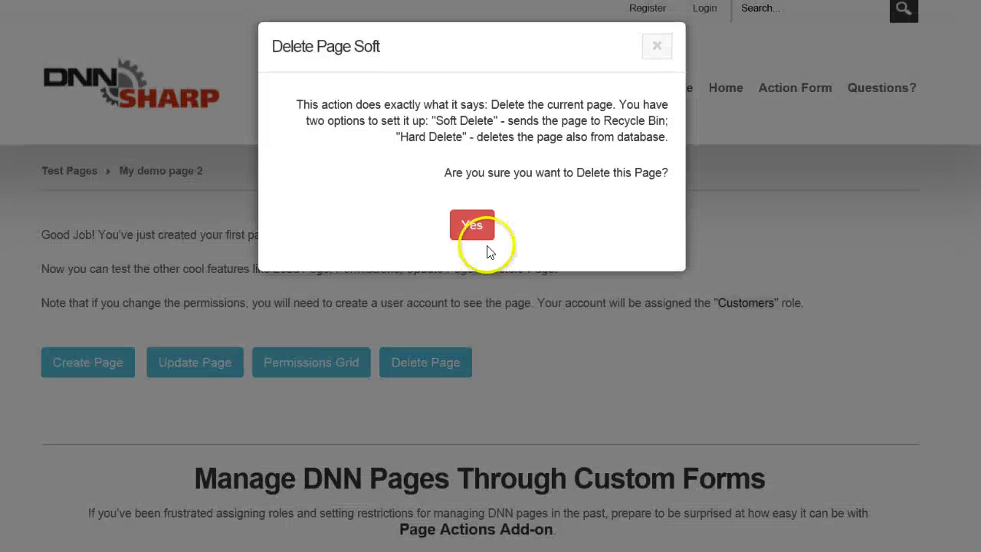
click(475, 226)
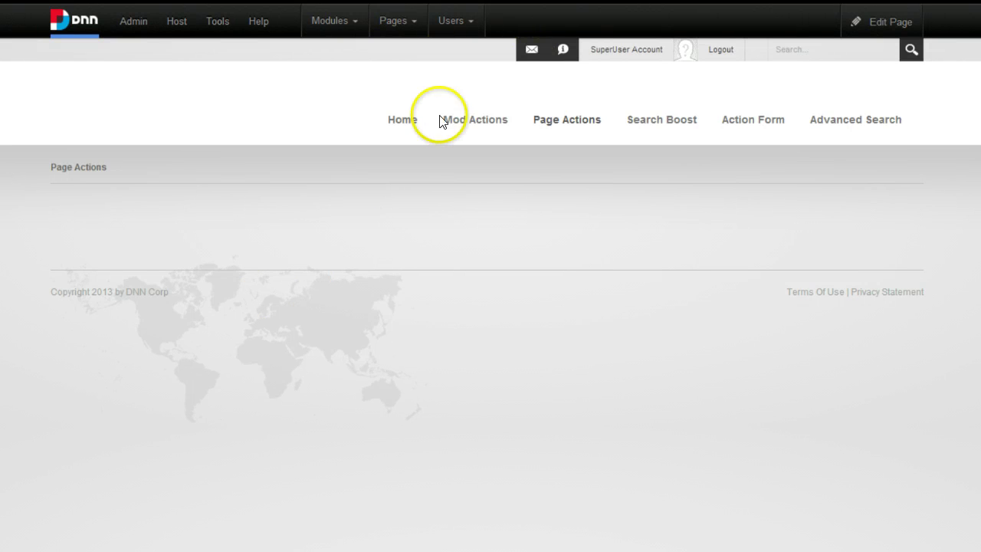
Add an avt.ActionForm module to Page Actions and initialize it from the Create Page template.
click(261, 38)
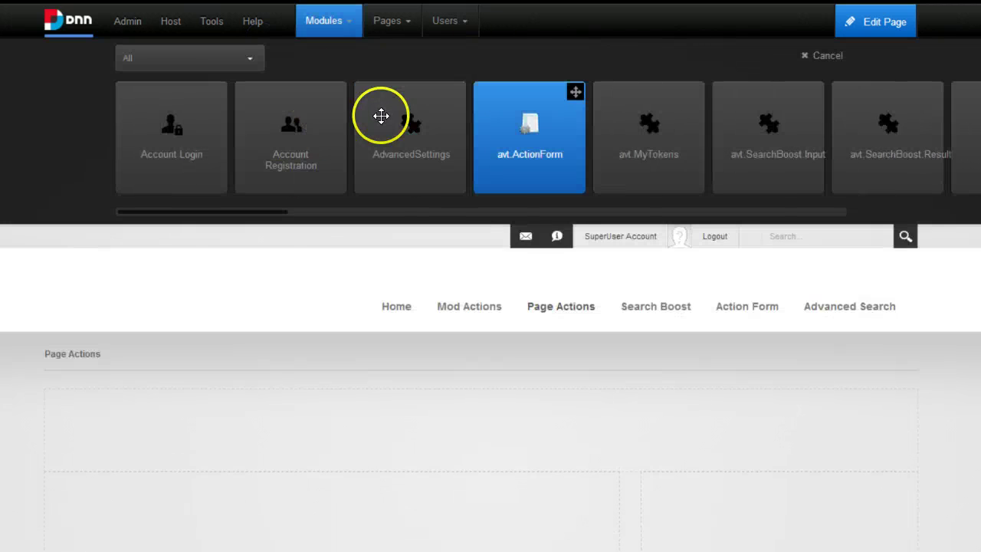
drag(447, 61, 434, 82)
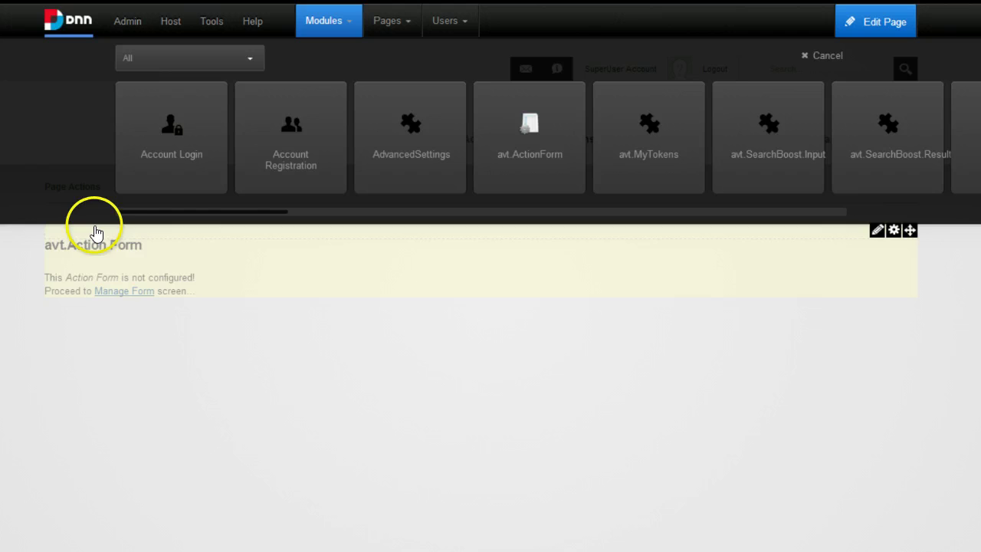
click(89, 221)
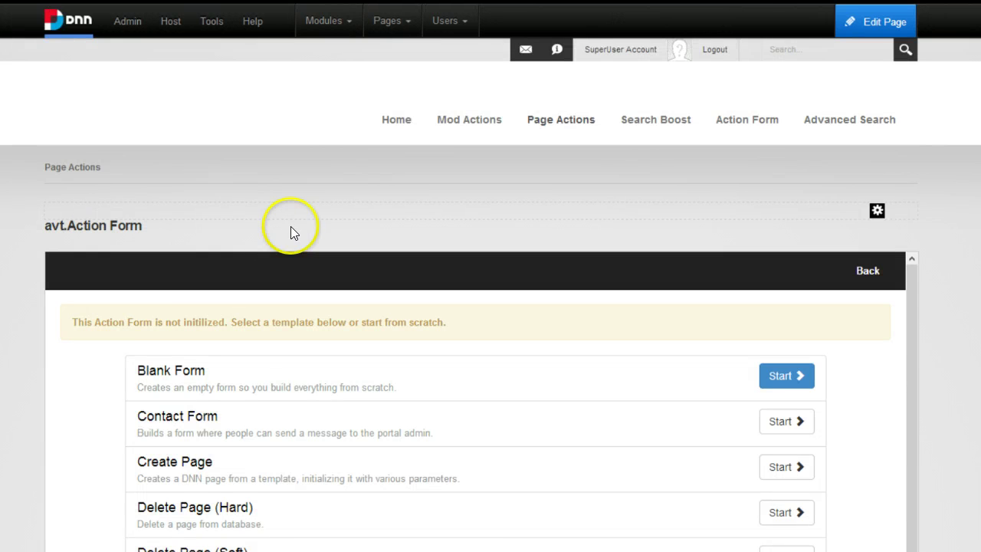
scroll(449, 312, down, 3)
scroll(782, 142, down, 4)
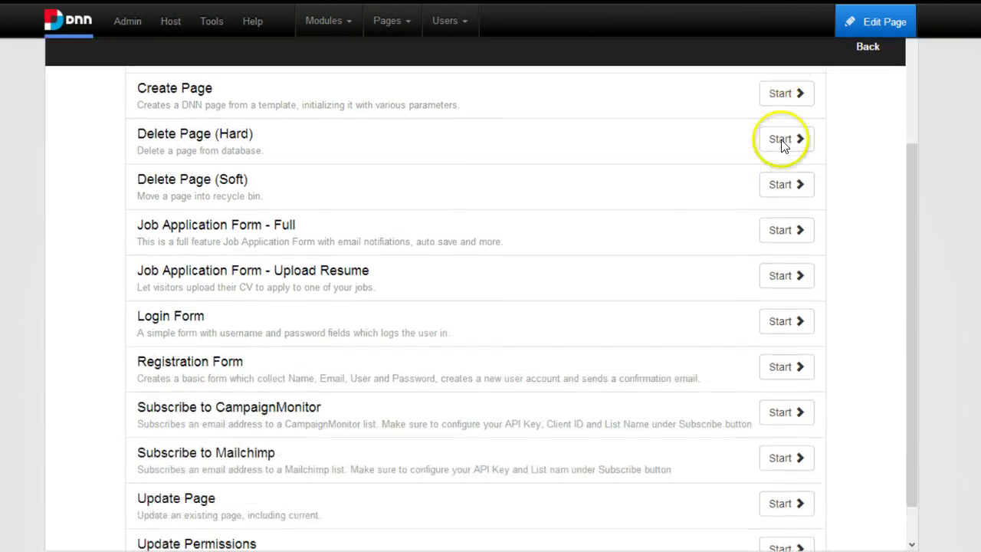
scroll(114, 227, up, 2)
scroll(115, 153, up, 3)
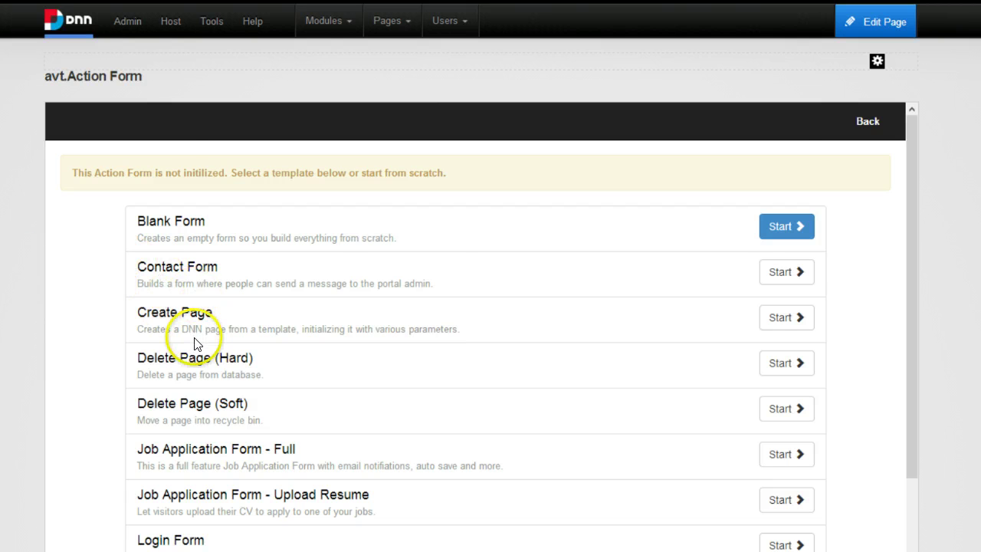
scroll(199, 337, down, 1)
scroll(198, 315, down, 3)
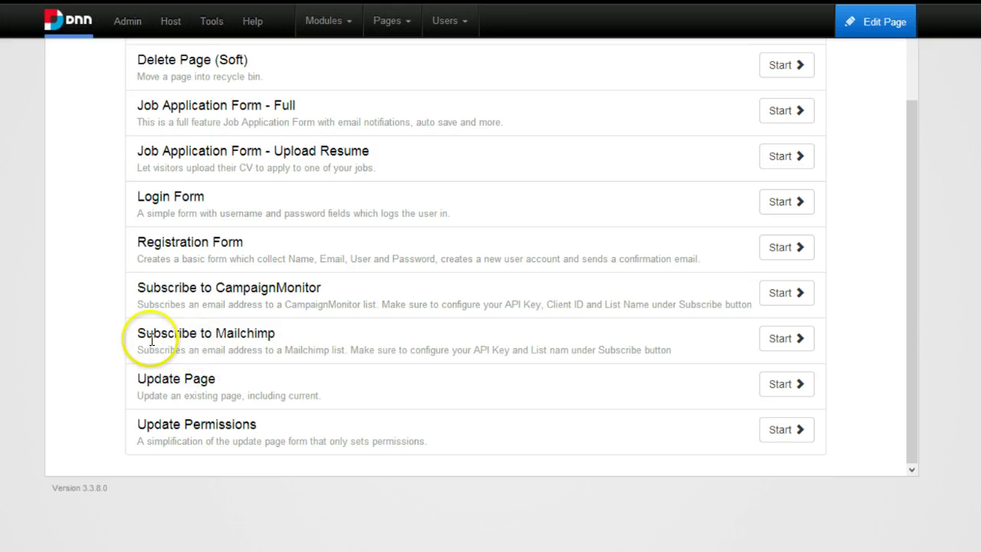
scroll(115, 337, up, 1)
scroll(85, 326, up, 3)
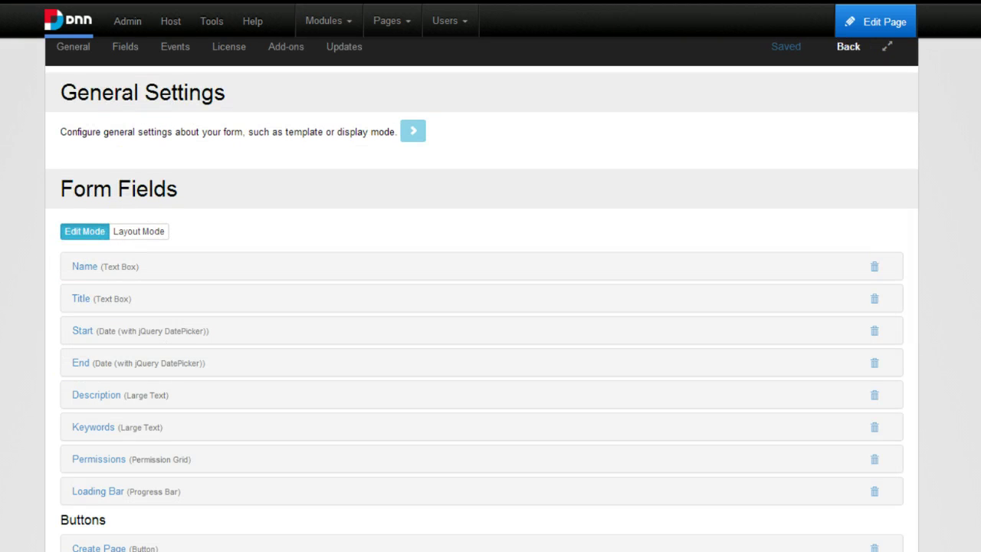
Inspect the Name field, then expand the Create Page button down to its Create Page #46 action.
click(89, 212)
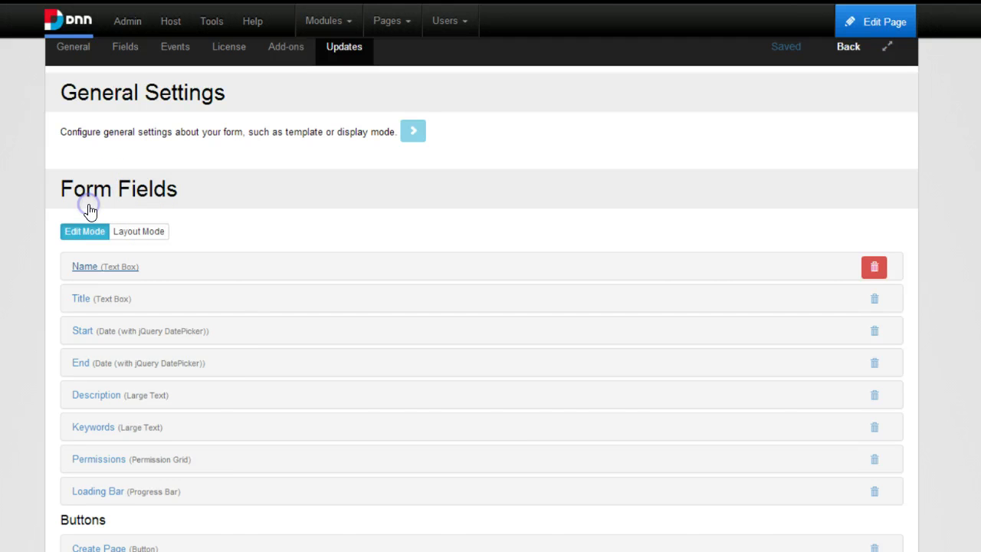
scroll(72, 213, down, 1)
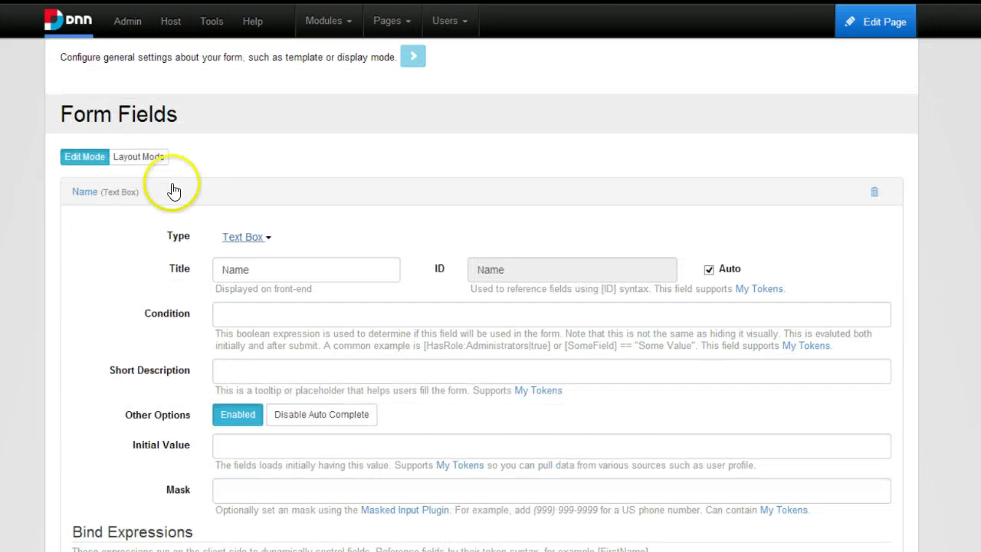
scroll(114, 212, down, 2)
scroll(96, 149, up, 2)
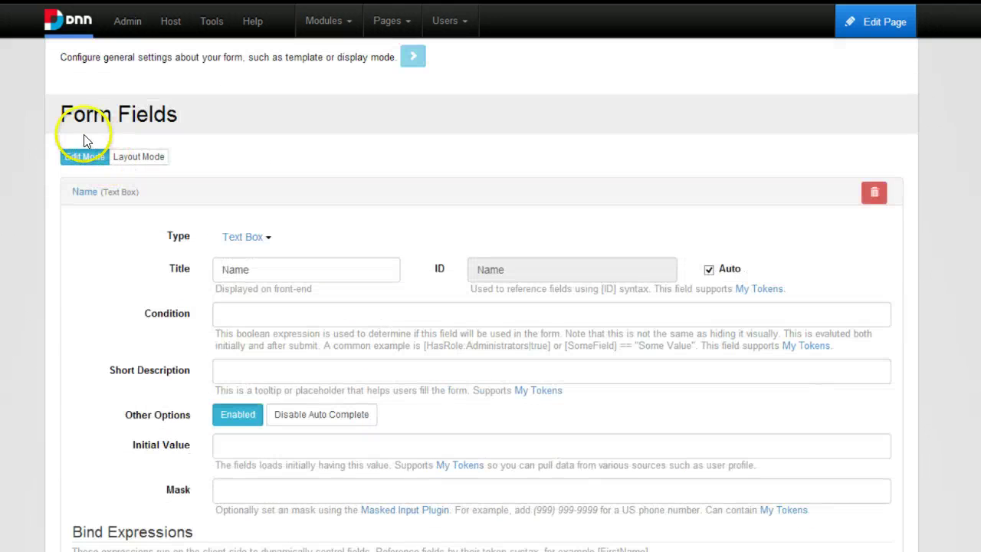
click(71, 151)
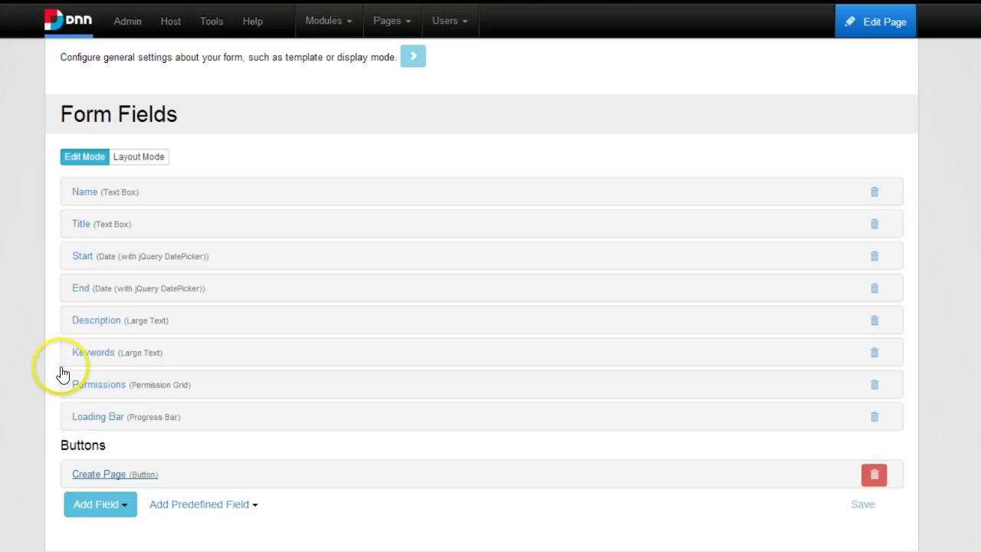
click(99, 474)
scroll(274, 376, down, 3)
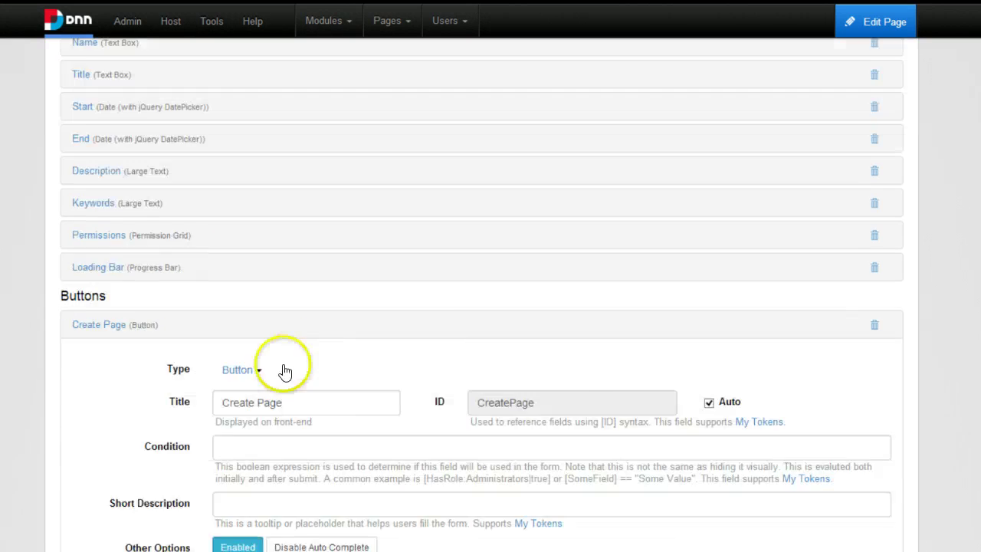
scroll(268, 383, down, 5)
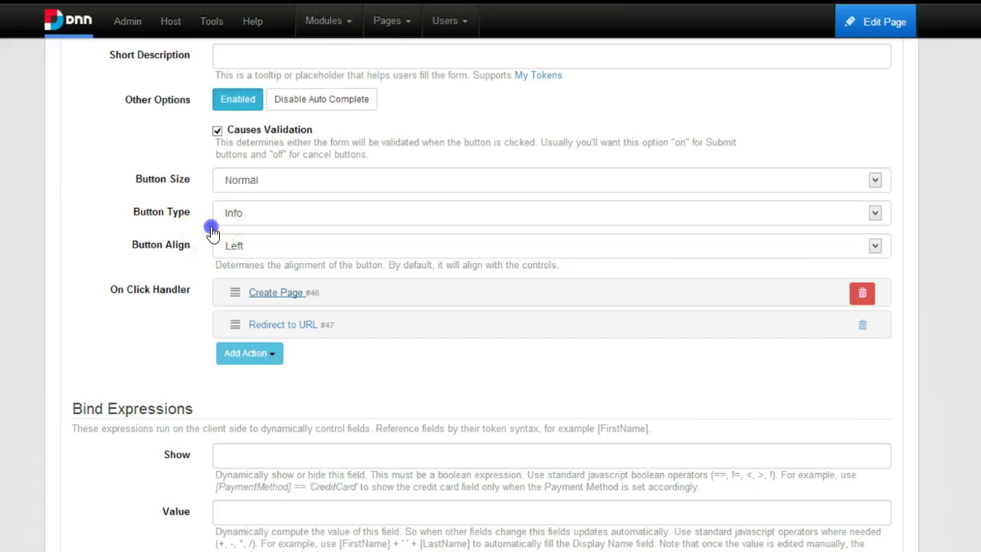
scroll(253, 229, down, 3)
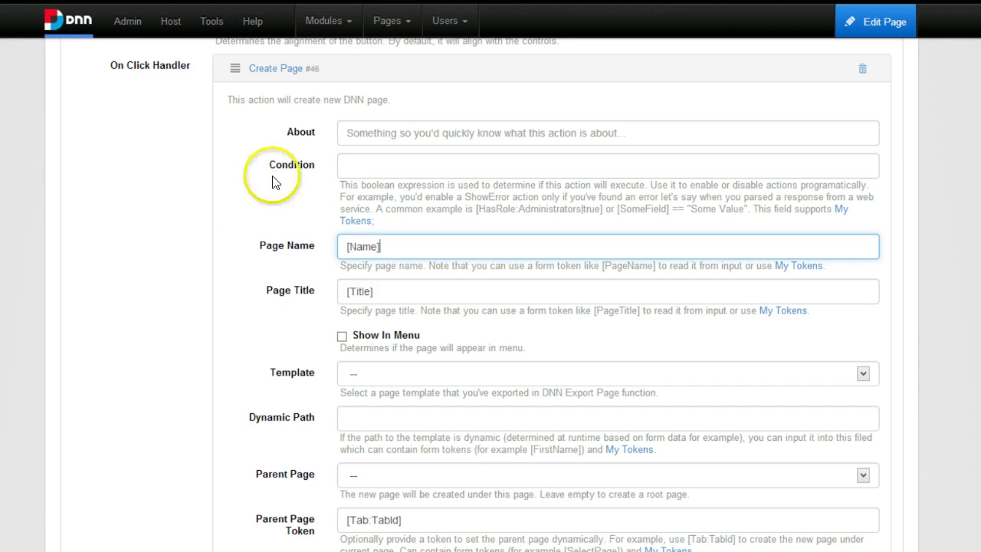
Replace the [Description] token in Page Description with 'This is a page created by the user.'.
key(ctrl+a)
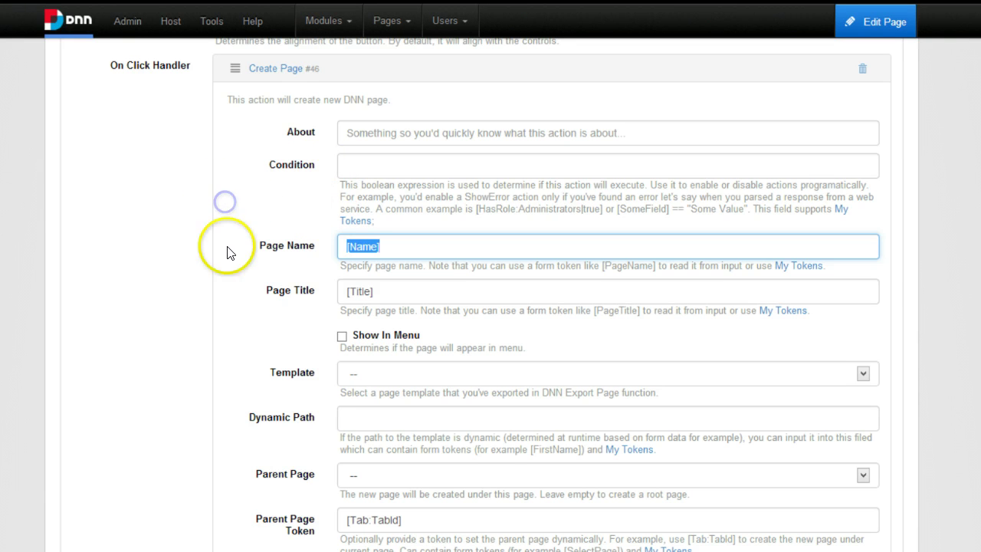
key(Tab)
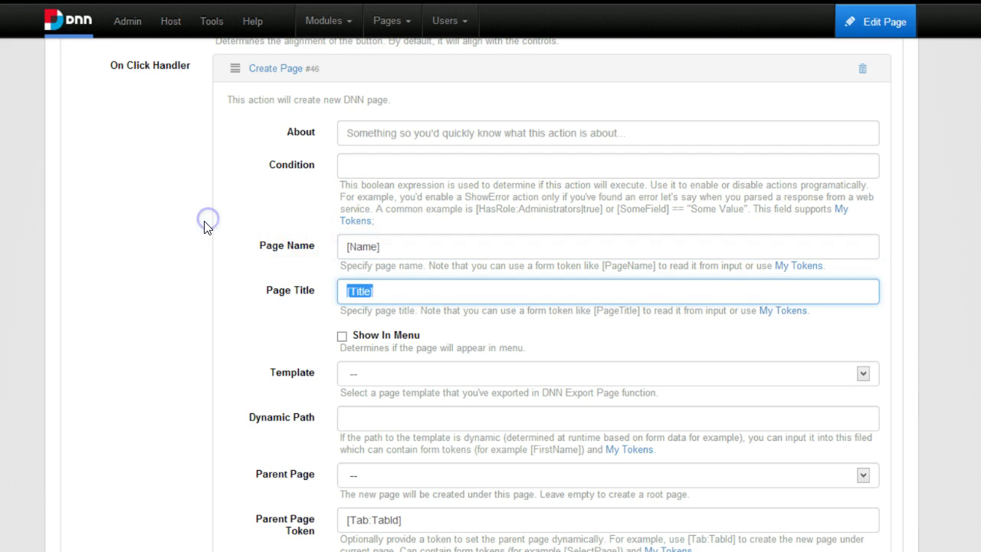
key(shift+Tab)
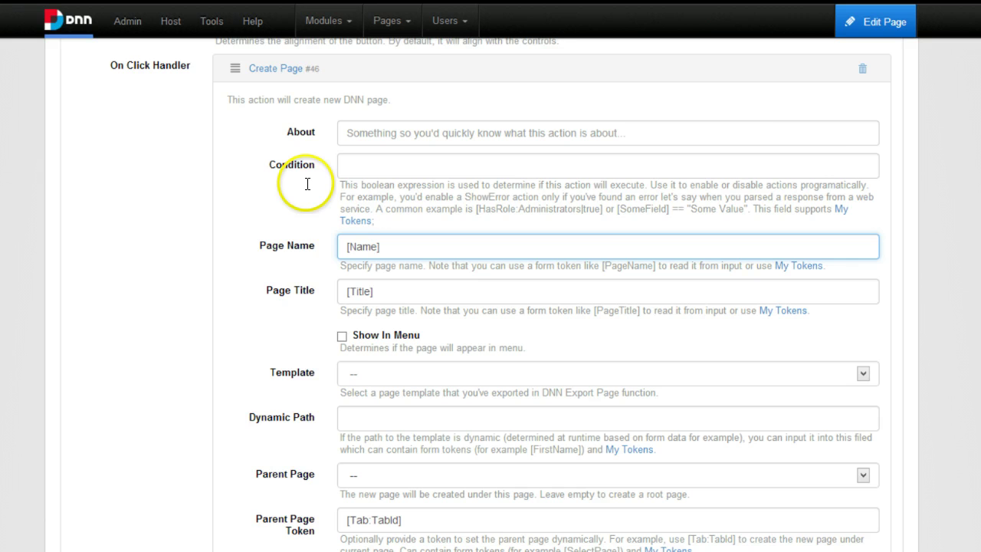
scroll(296, 252, down, 1)
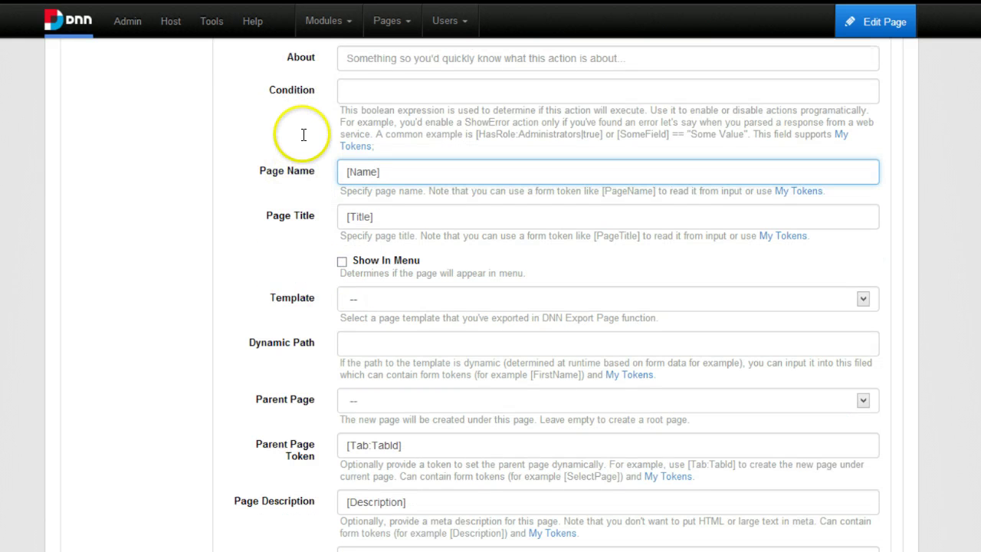
scroll(284, 305, down, 2)
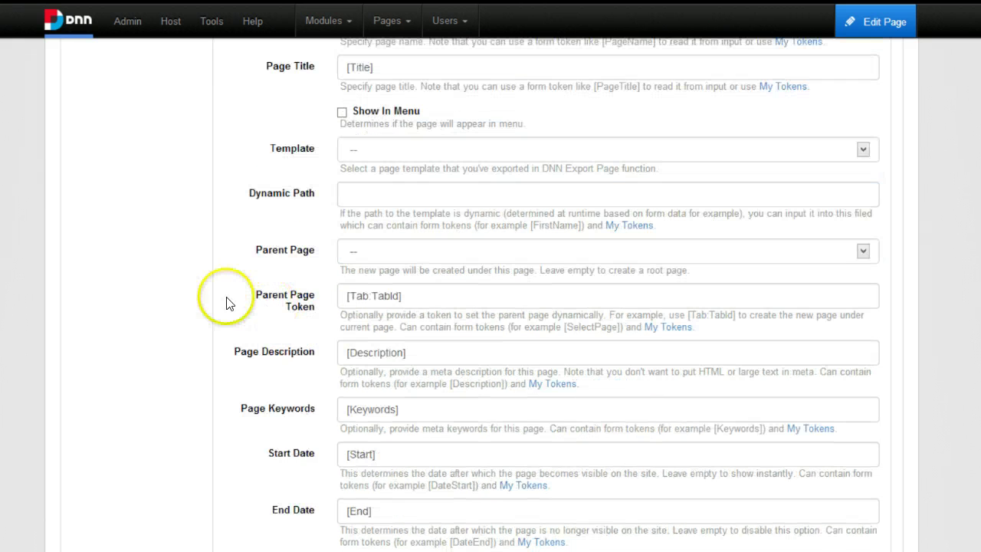
key(Tab)
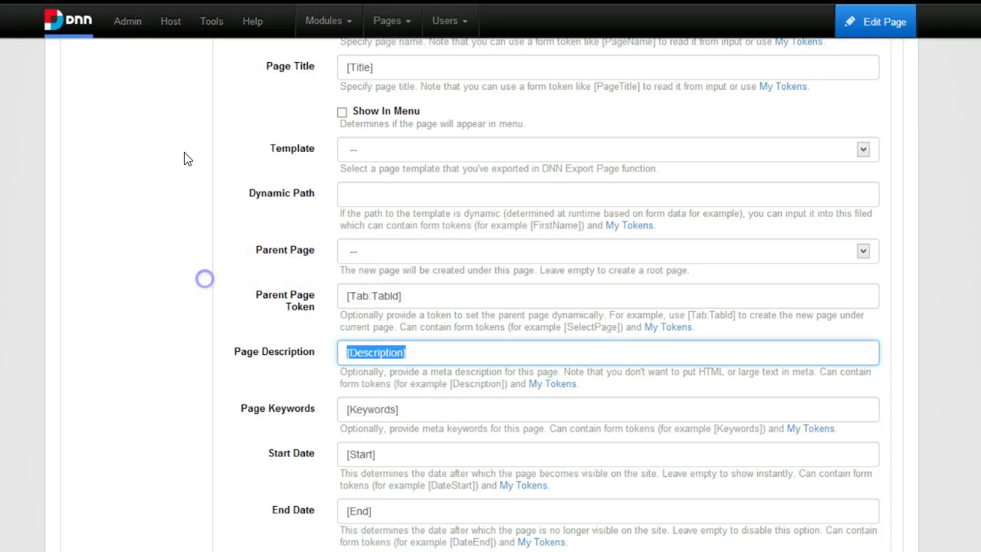
text(This)
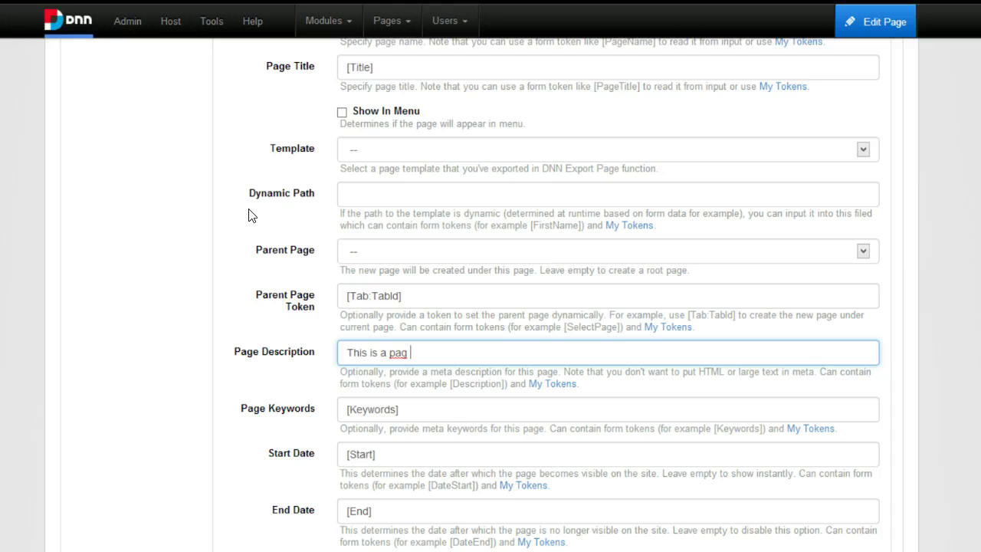
text( is a page created by)
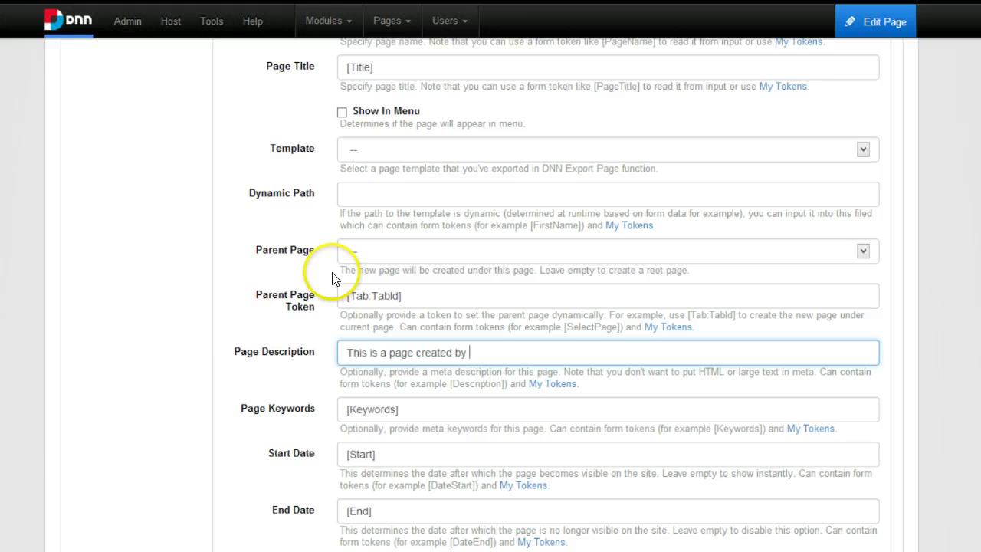
text(user.)
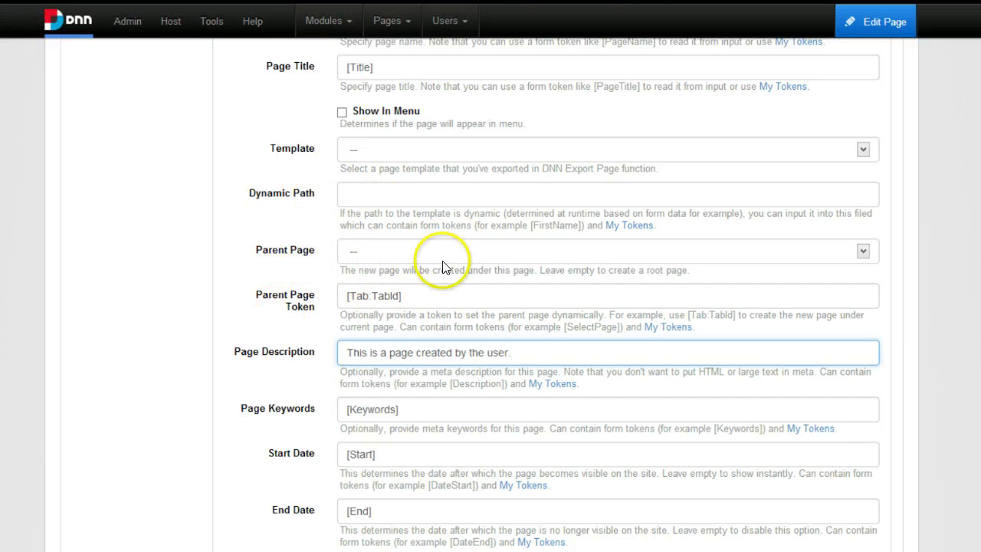
click(280, 272)
Expand the Permissions field's settings in the Form Fields list.
drag(280, 272, 166, 284)
scroll(184, 285, up, 13)
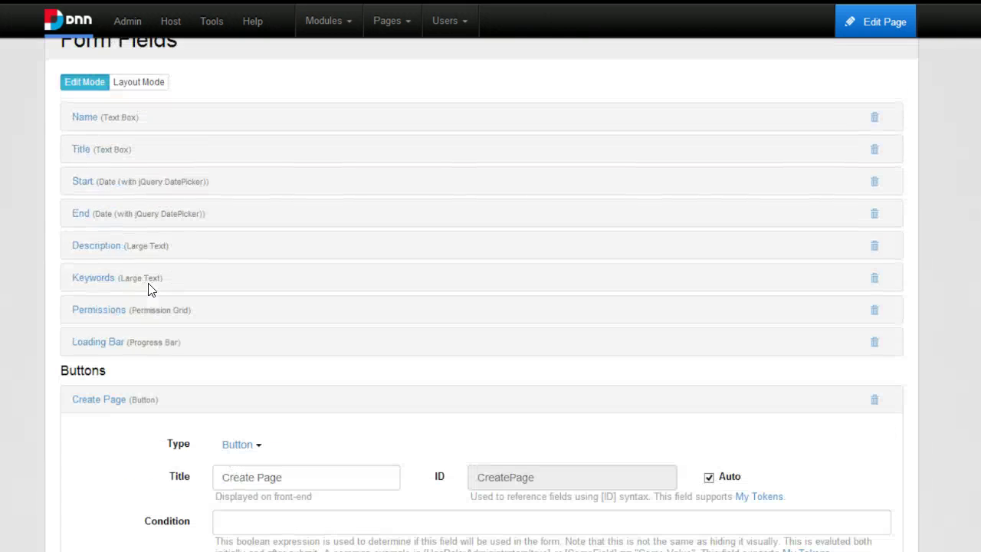
scroll(56, 195, down, 3)
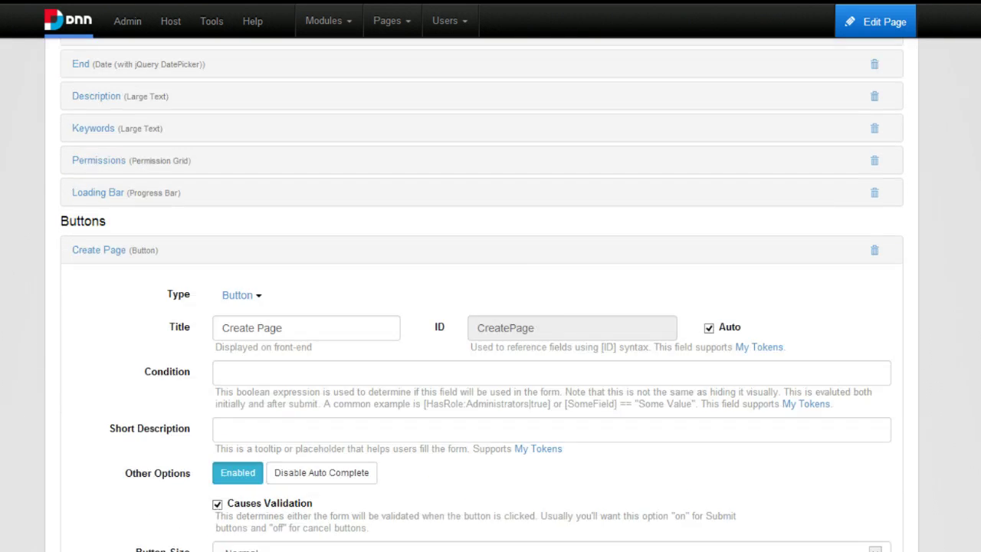
scroll(65, 317, down, 10)
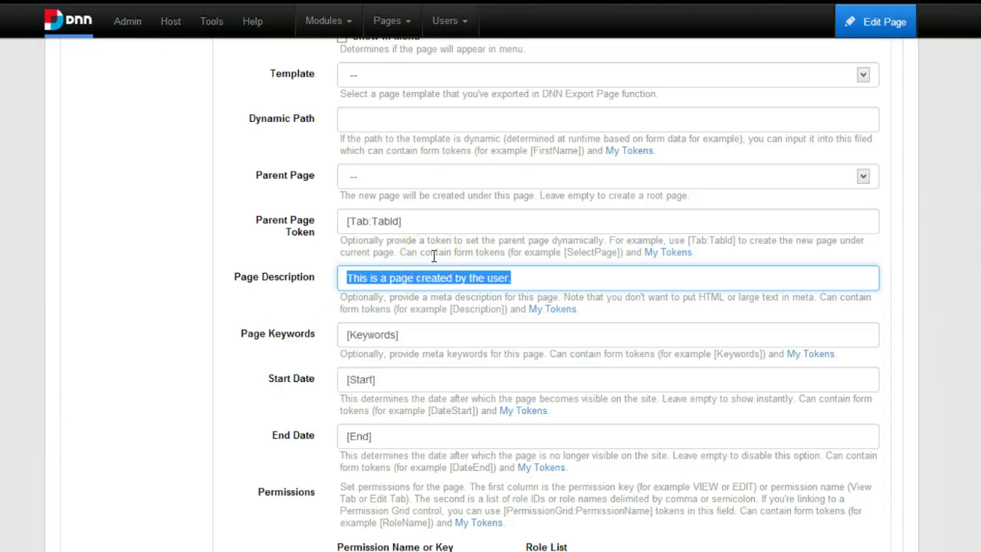
scroll(460, 322, down, 4)
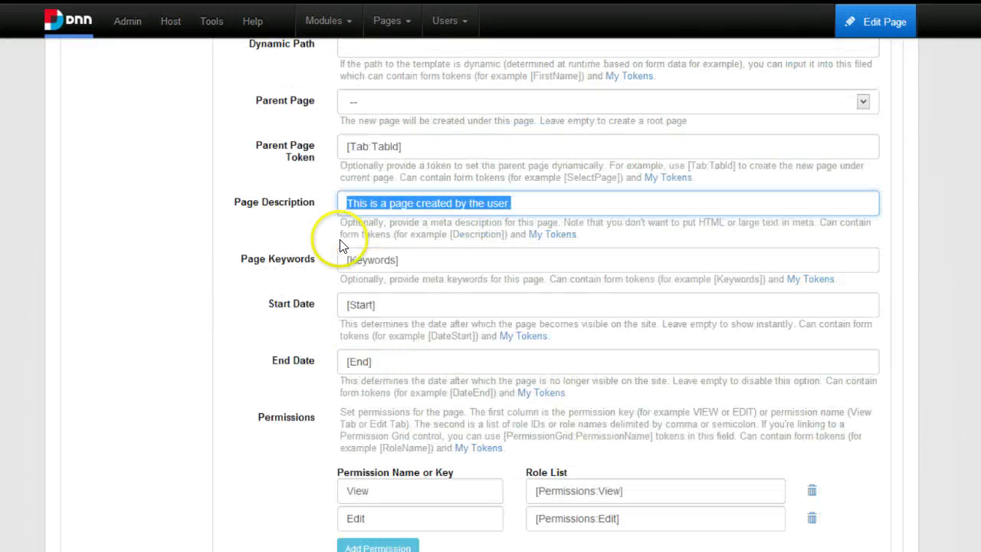
scroll(269, 363, up, 10)
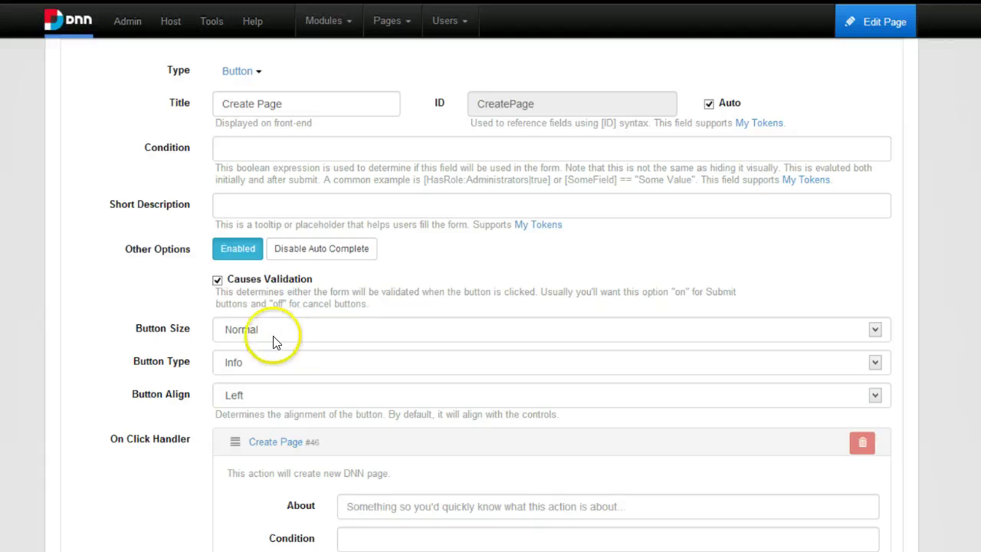
scroll(223, 303, up, 5)
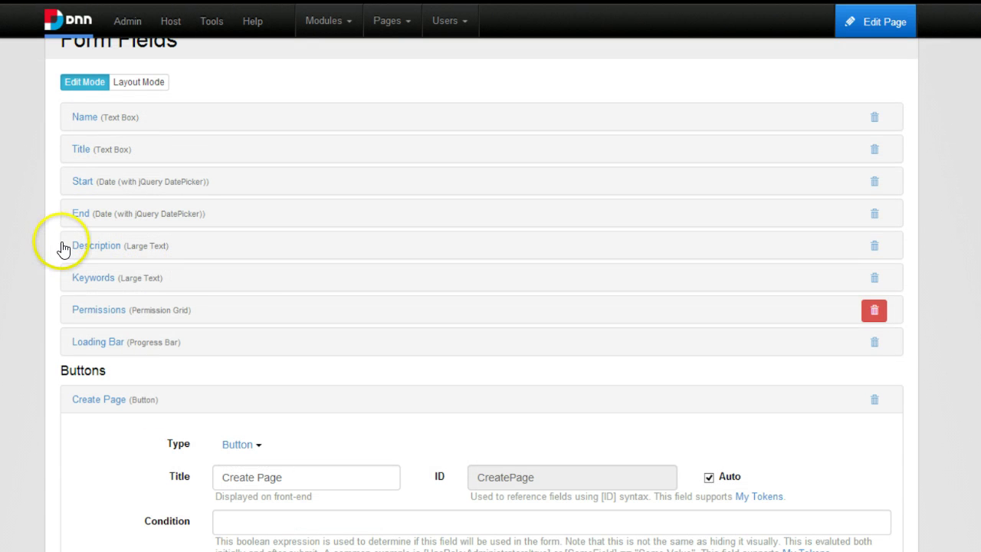
click(261, 308)
scroll(245, 269, down, 4)
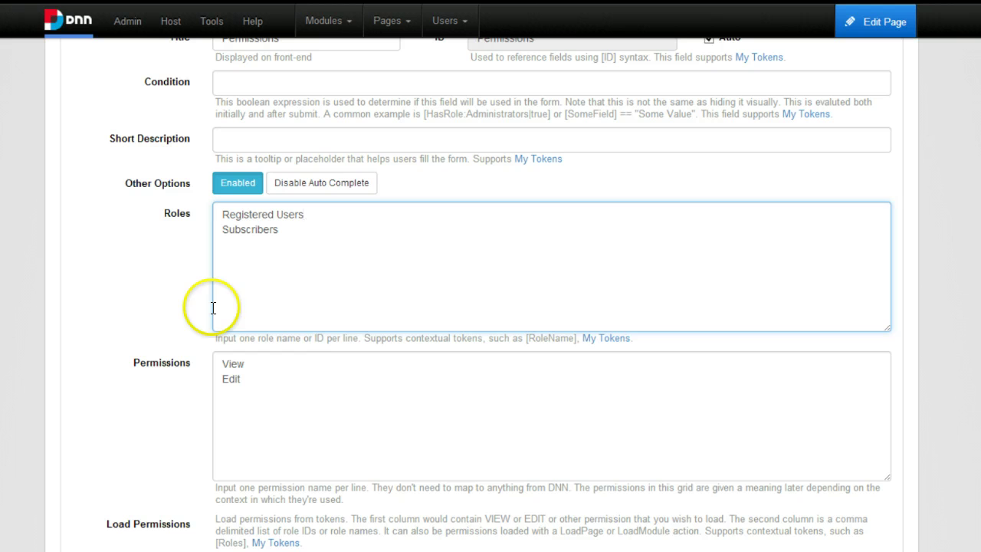
Review the Registered Users and Subscribers roles and the View and Edit permissions.
key(Tab)
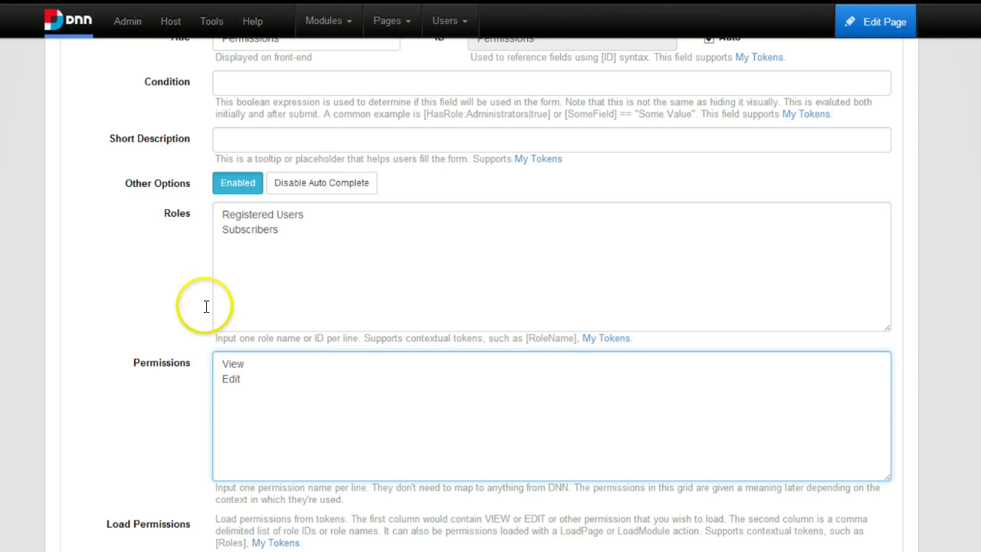
scroll(252, 313, down, 1)
scroll(230, 275, down, 2)
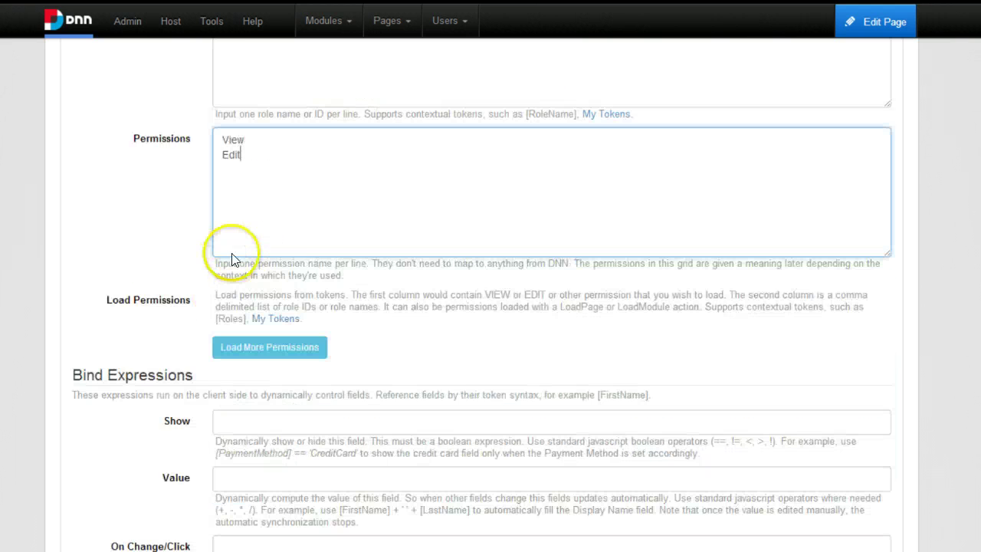
scroll(226, 225, down, 20)
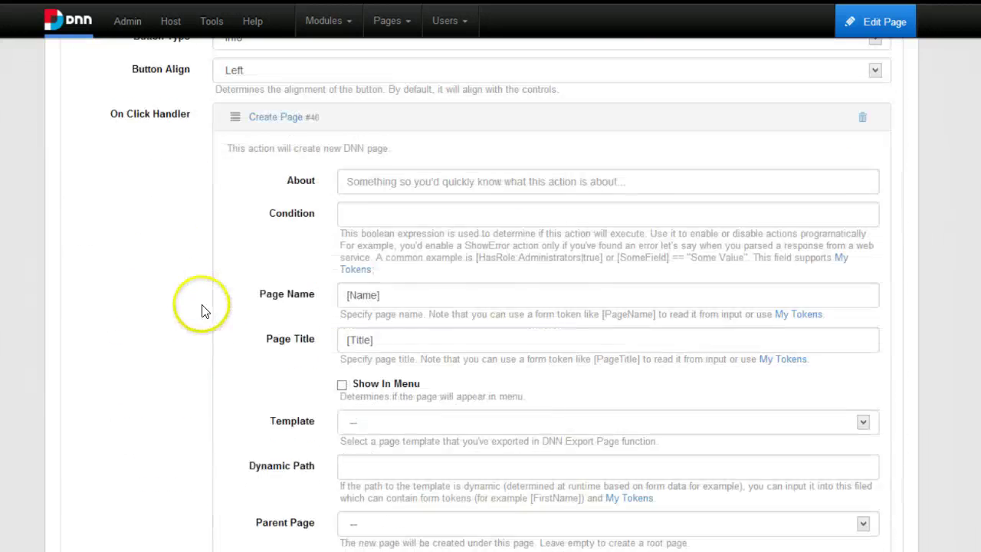
scroll(204, 342, down, 6)
scroll(303, 161, up, 1)
scroll(306, 191, up, 1)
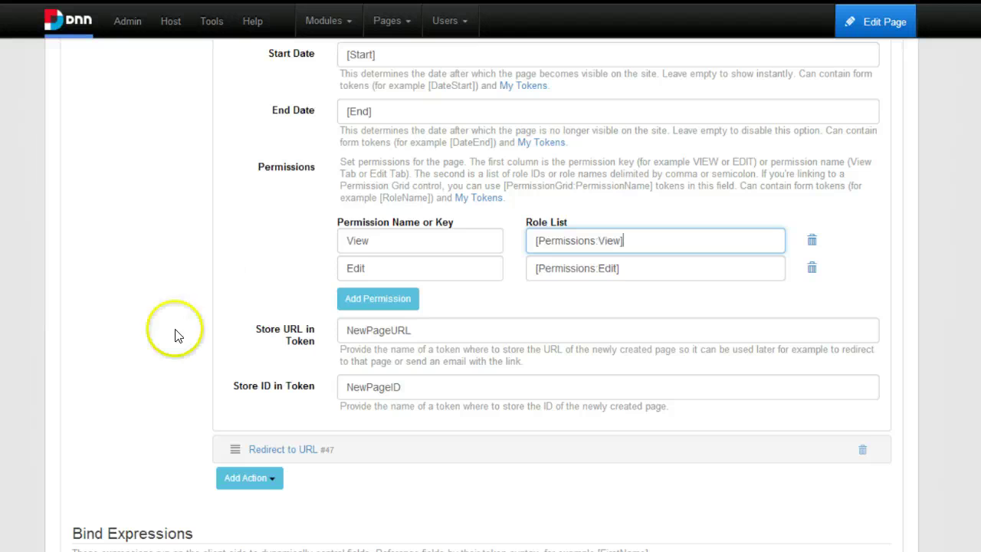
scroll(284, 164, up, 1)
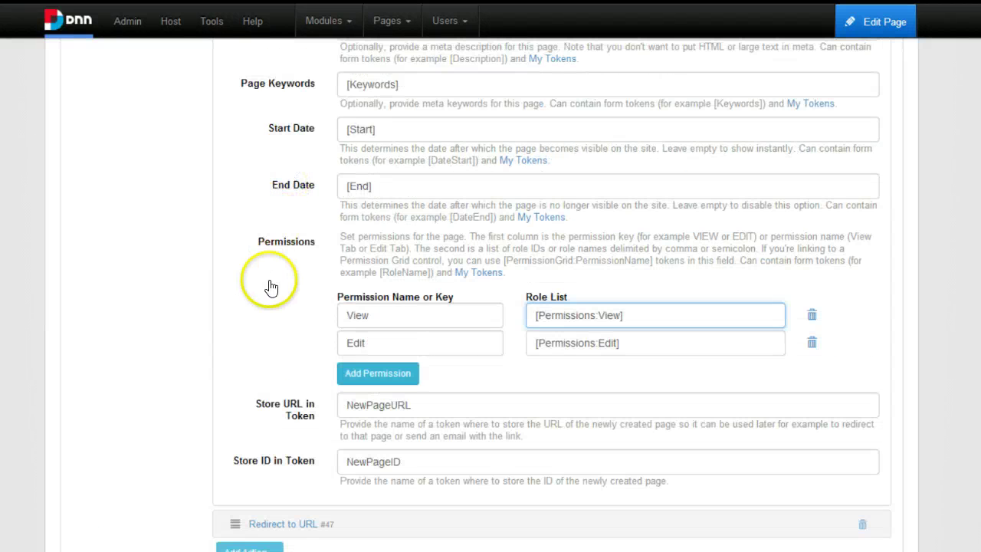
Restore the View permission's role list to [Permissions:View].
click(306, 242)
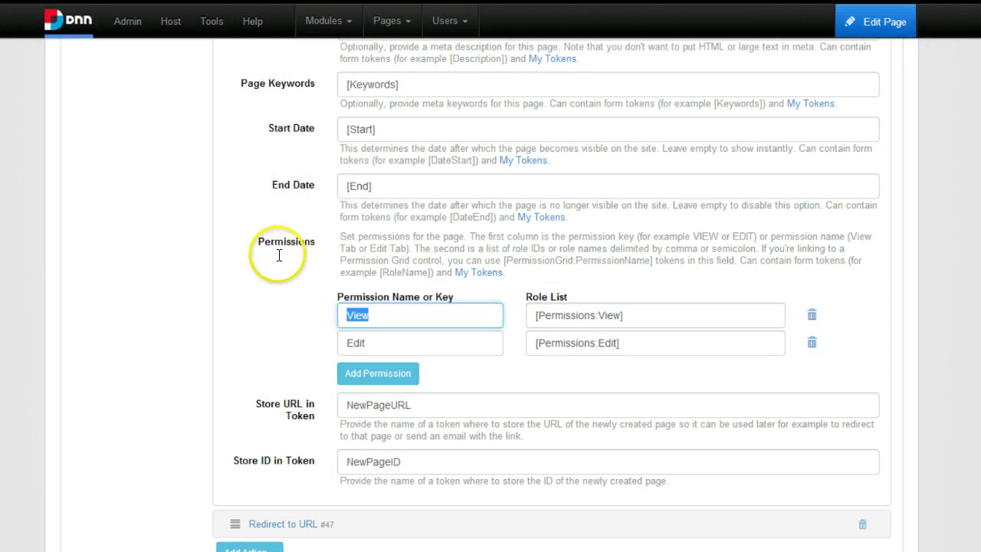
scroll(281, 231, up, 3)
scroll(268, 193, down, 3)
key(Tab)
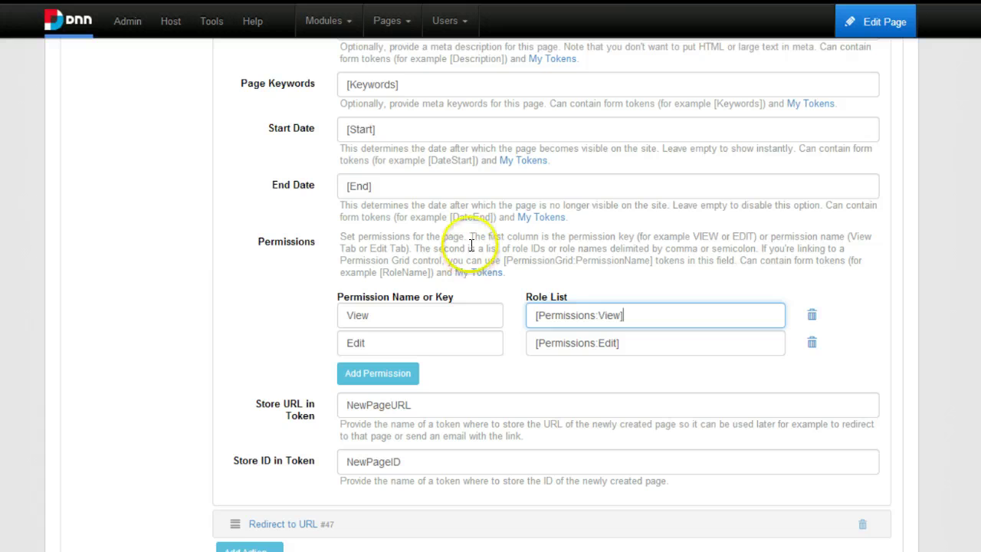
key(ctrl+a)
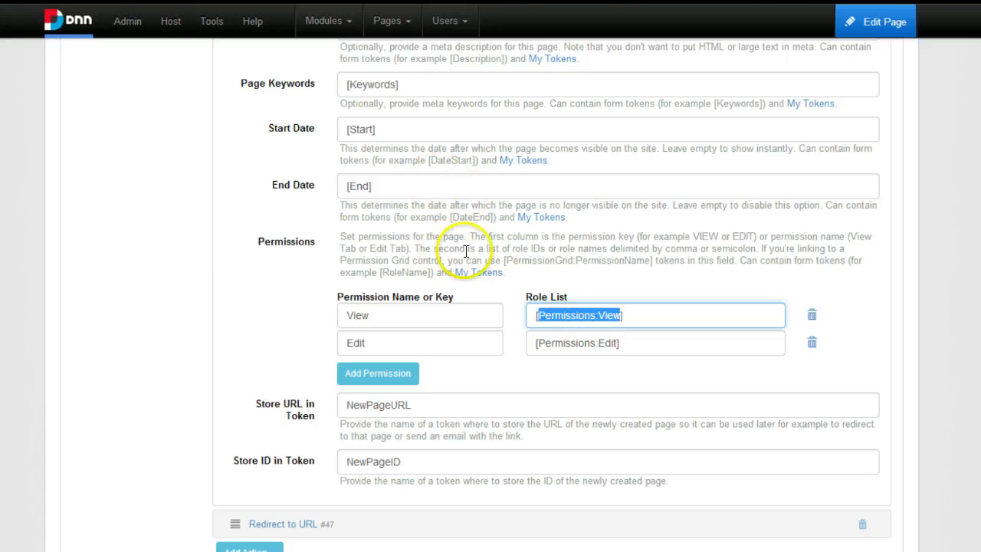
key(End)
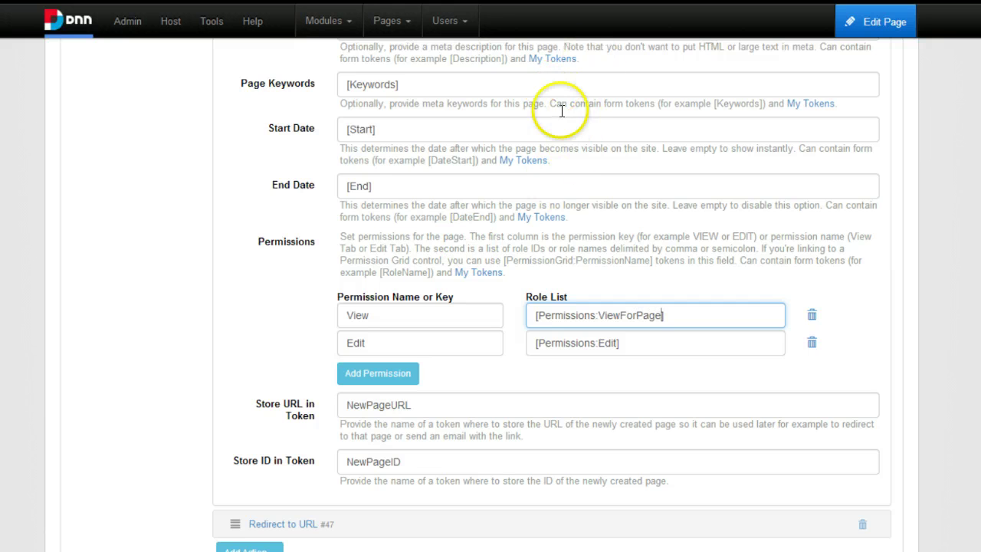
key(BackSpace)
key(BackSpace)
key(BackSpace)
key(BackSpace)
key(BackSpace)
key(BackSpace)
key(BackSpace)
key(BackSpace)
text(])
key(shift+Tab)
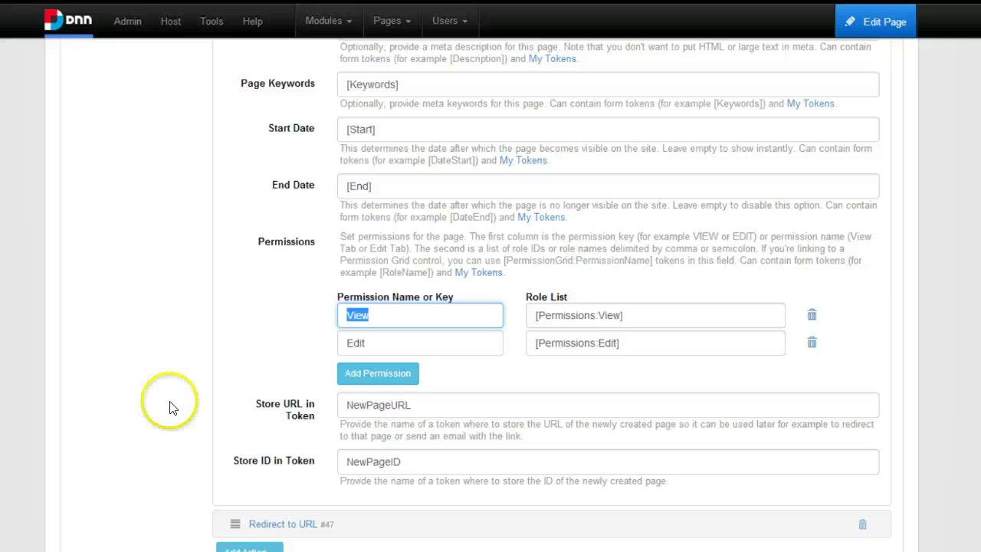
scroll(238, 341, up, 15)
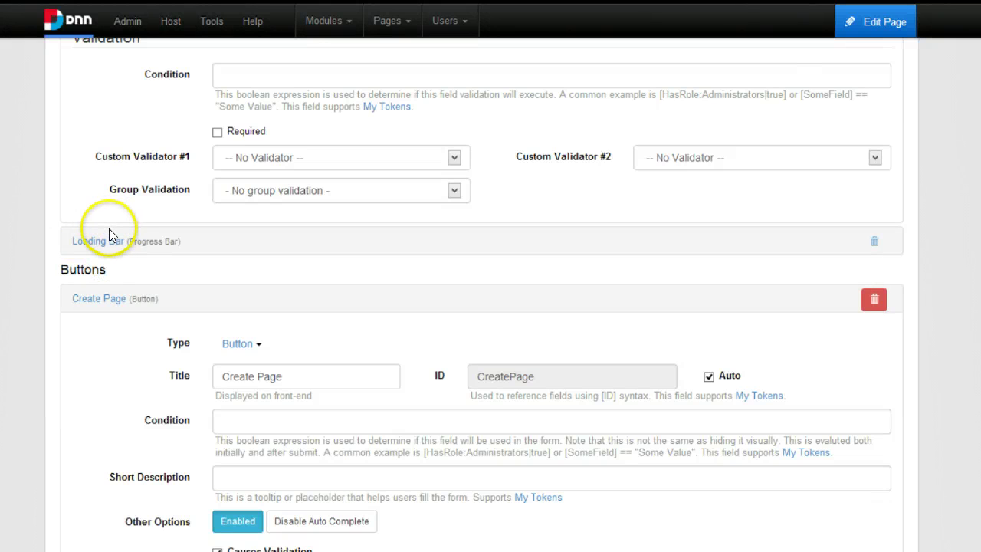
Collapse the Create Page button and exit the form settings back to the page.
click(96, 230)
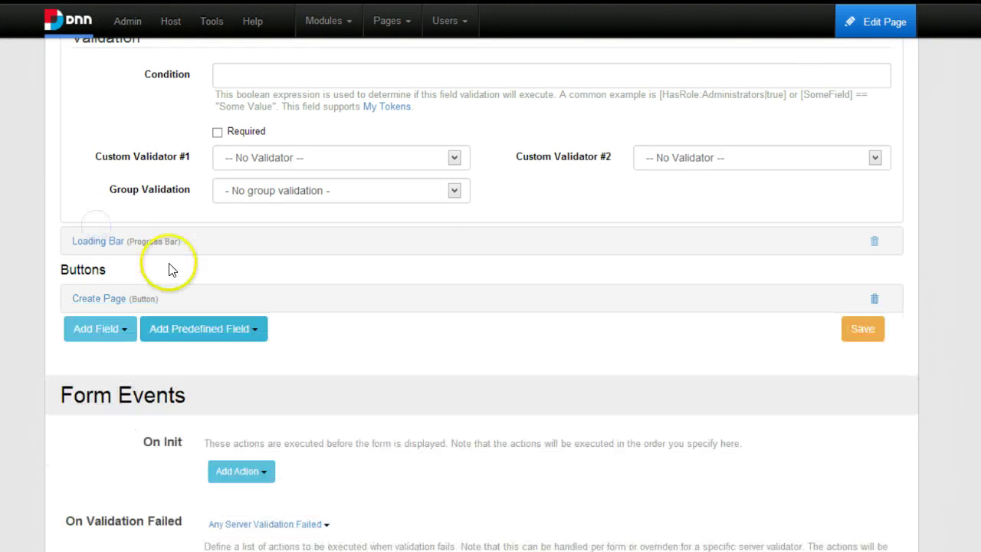
scroll(175, 256, up, 8)
scroll(164, 245, up, 15)
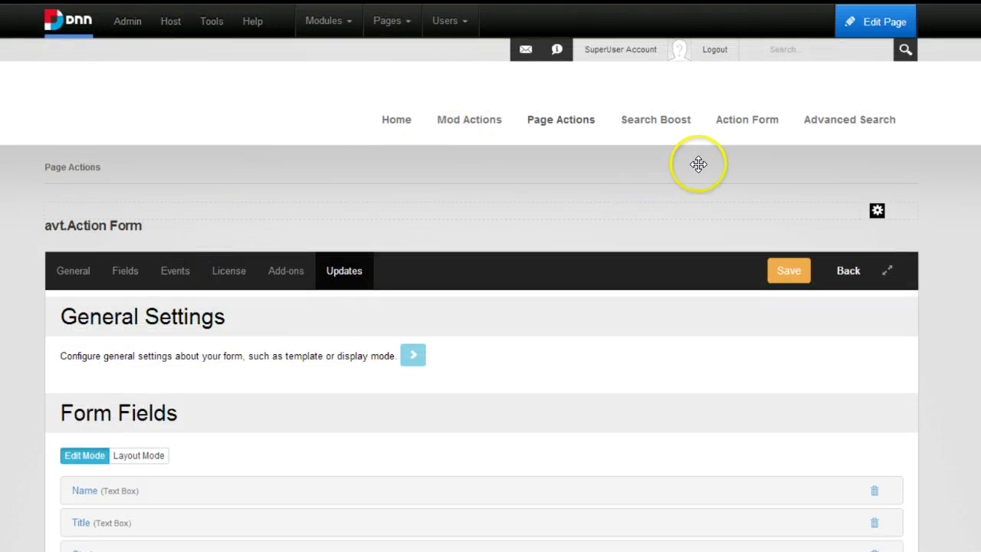
click(434, 92)
key(Return)
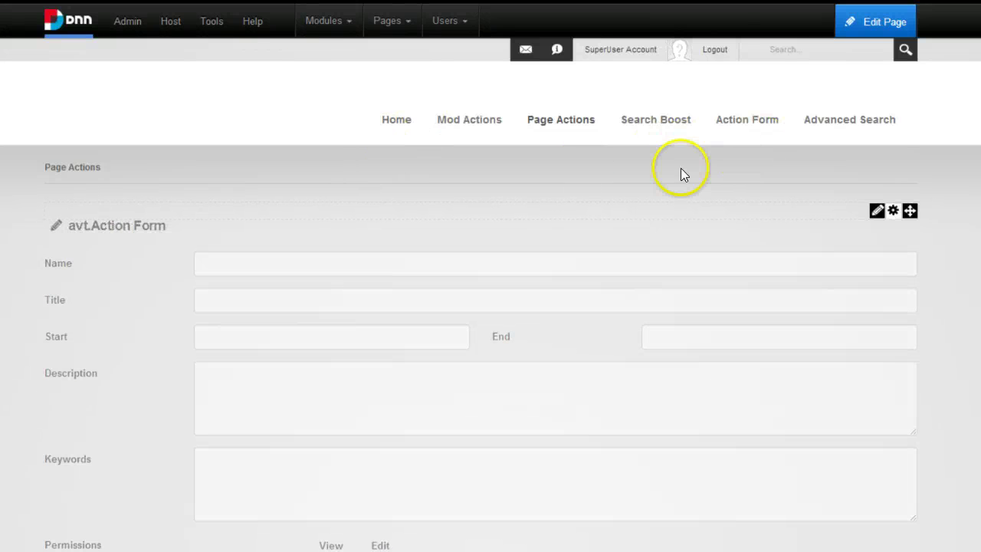
Delete the Action Form module from the page and bring up the module gallery.
key(Return)
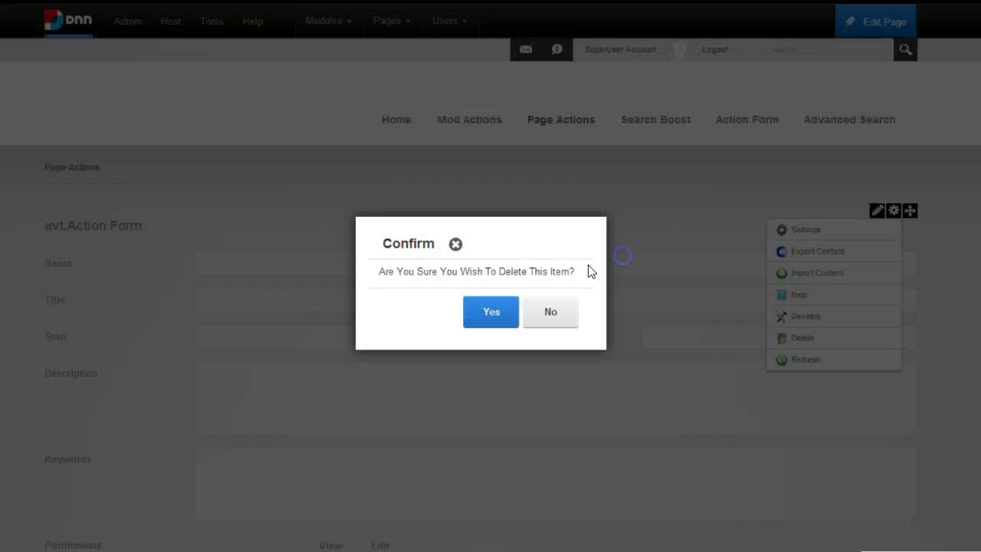
key(Return)
mouse_move(324, 21)
click(347, 59)
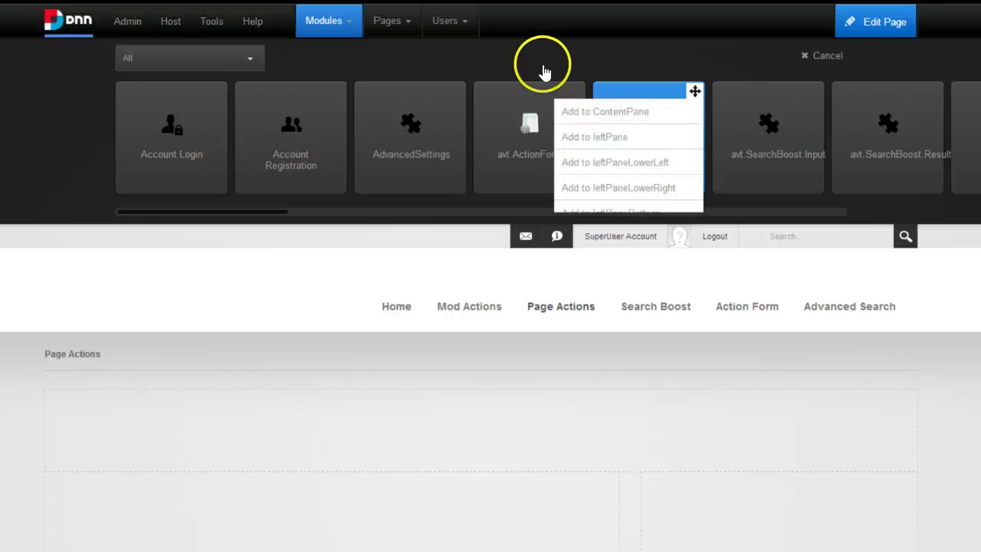
Add a fresh avt.ActionForm module using the Registration Form template and view the Register button's actions.
mouse_move(447, 69)
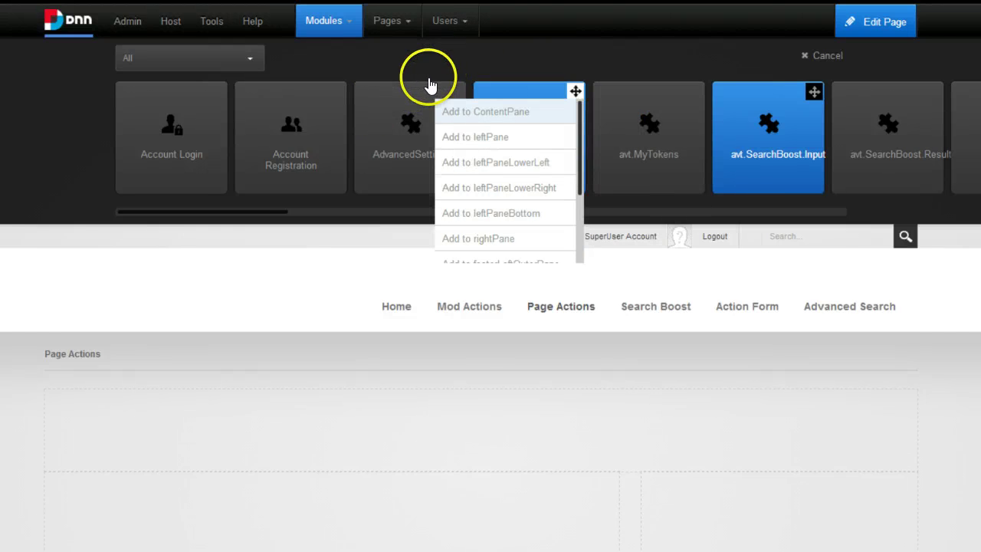
click(476, 111)
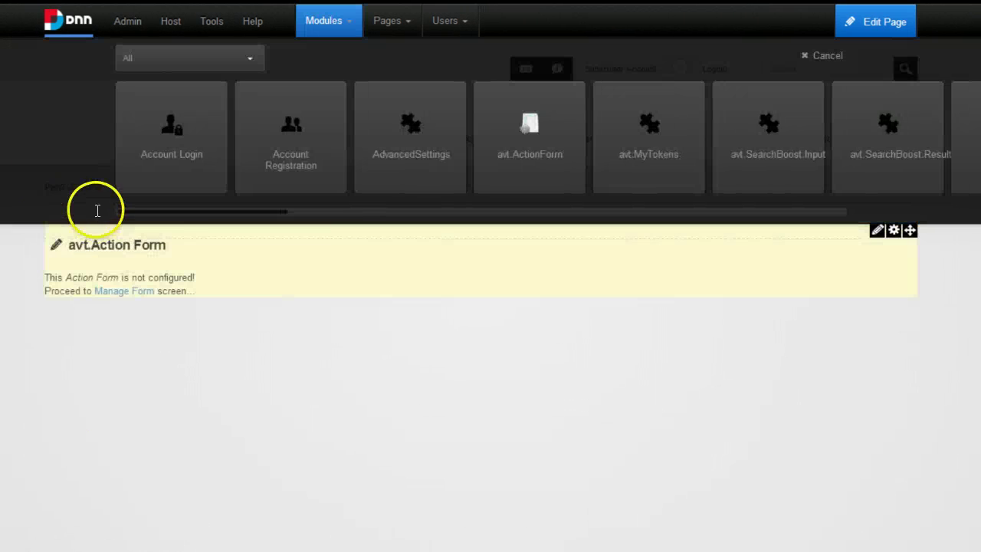
click(99, 239)
scroll(536, 261, down, 3)
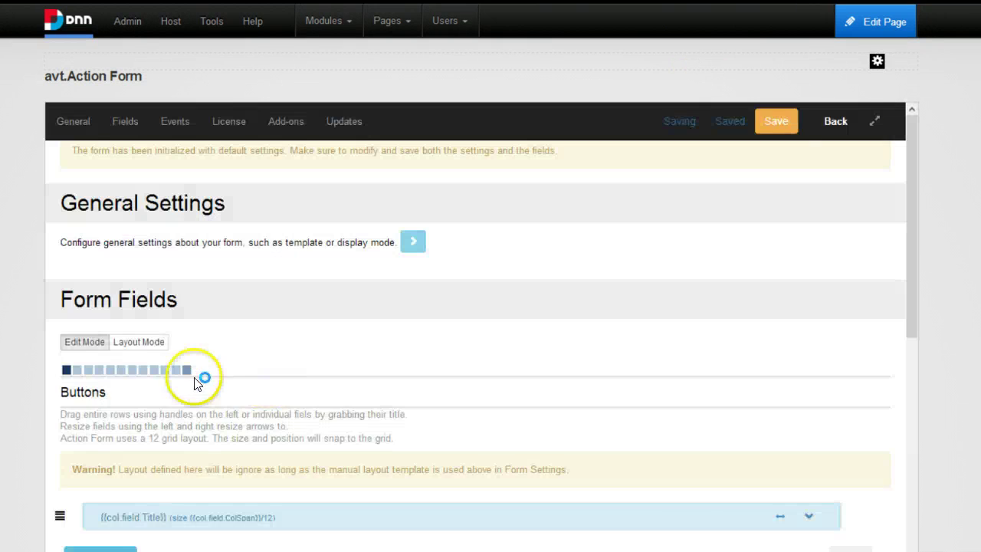
scroll(135, 246, down, 3)
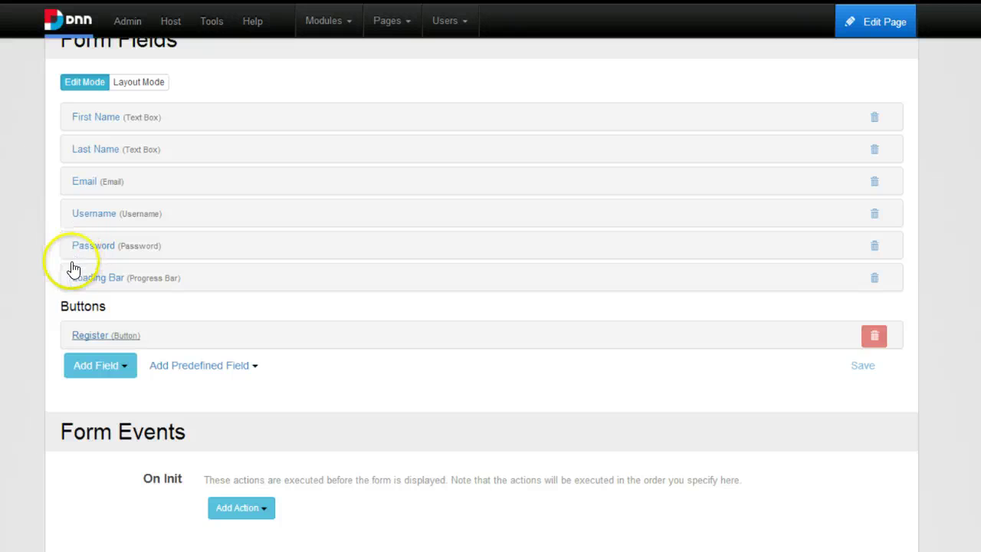
scroll(273, 255, down, 4)
scroll(273, 256, down, 2)
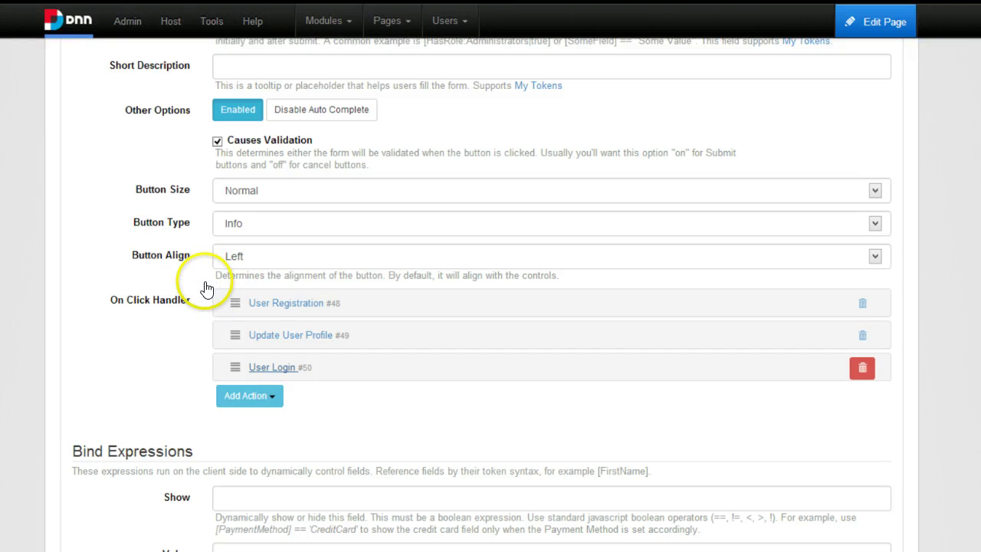
scroll(331, 331, down, 1)
Add a Dnn > Create Page action to the Register button's click handler.
click(219, 320)
scroll(218, 245, down, 1)
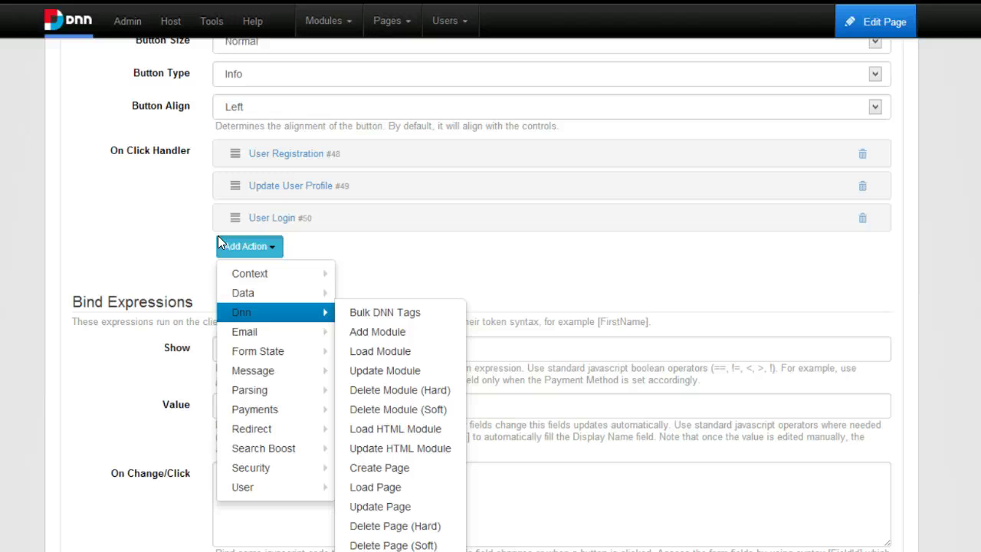
key(Down)
key(Down)
key(Up)
key(Up)
key(Down)
key(Up)
key(Up)
key(Down)
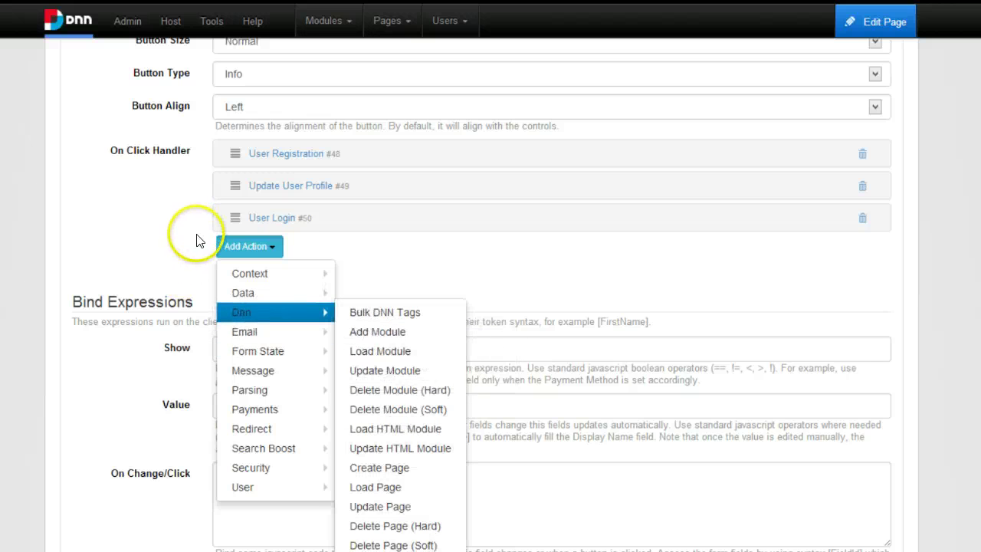
key(Up)
key(Down)
key(Right)
key(Down)
key(Down)
key(Down)
key(Down)
key(Down)
key(Down)
key(Down)
key(Down)
key(Return)
scroll(303, 327, down, 3)
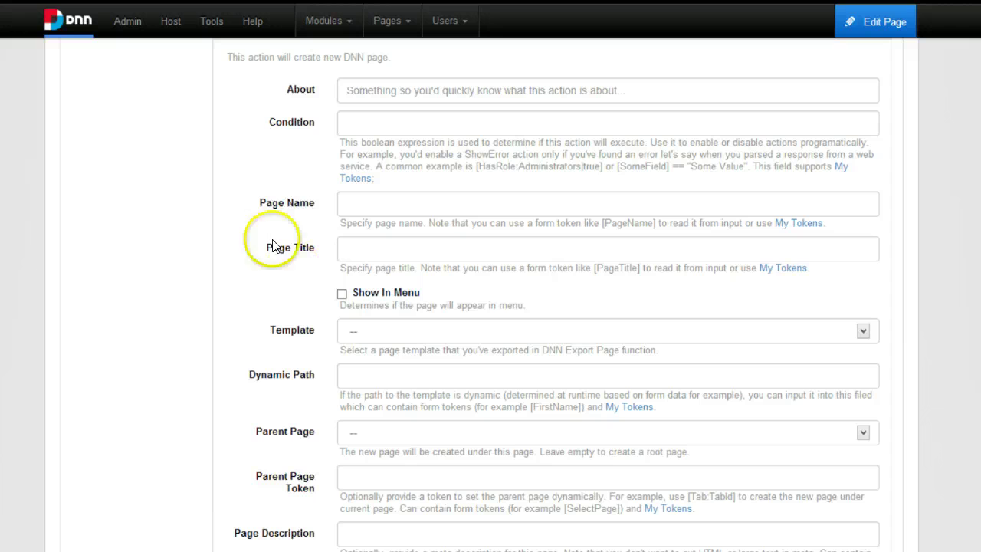
Set the new action's Page Name to 'For use [User:Username]'.
click(297, 152)
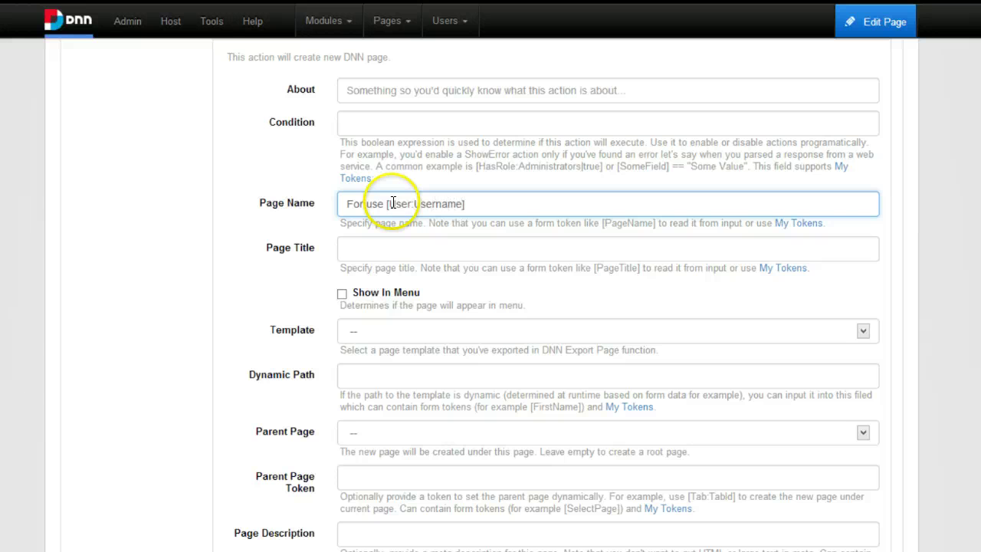
key(shift+Left)
key(shift+Left)
key(shift+Left)
key(shift+Left)
key(shift+Left)
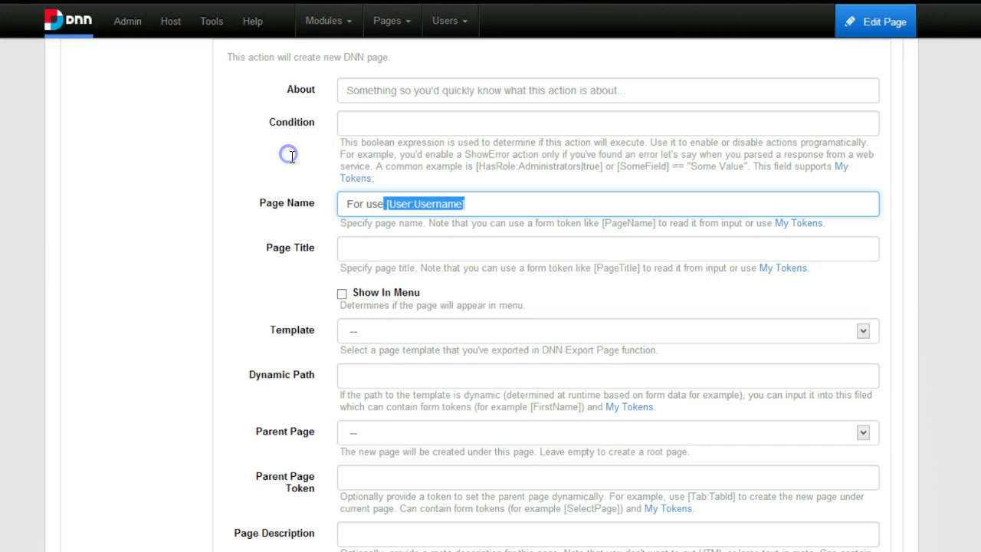
scroll(295, 156, up, 4)
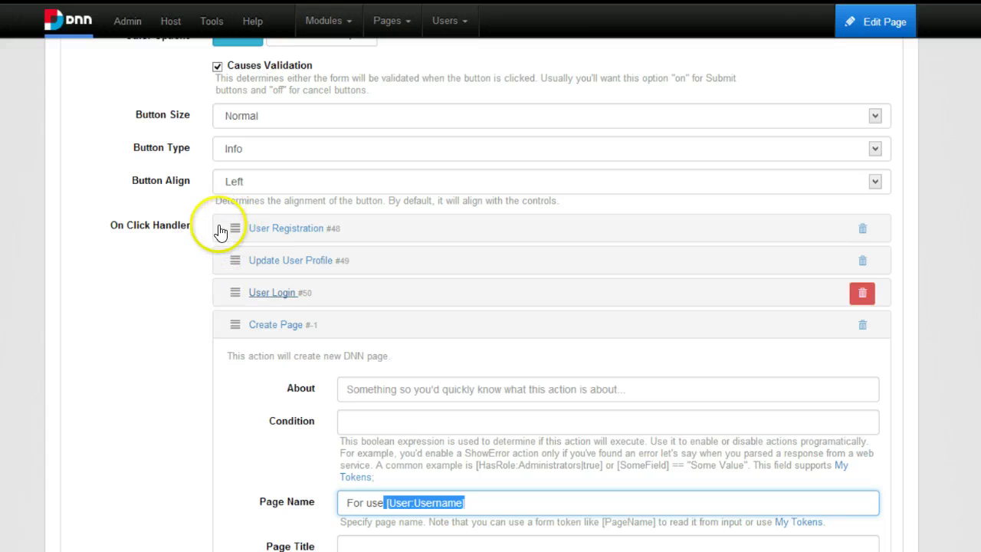
scroll(215, 234, down, 2)
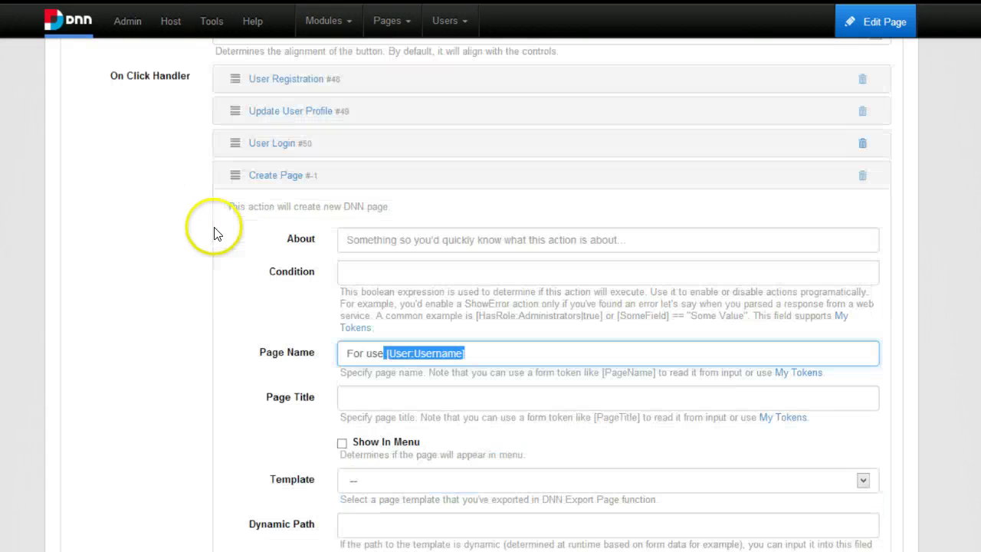
click(322, 274)
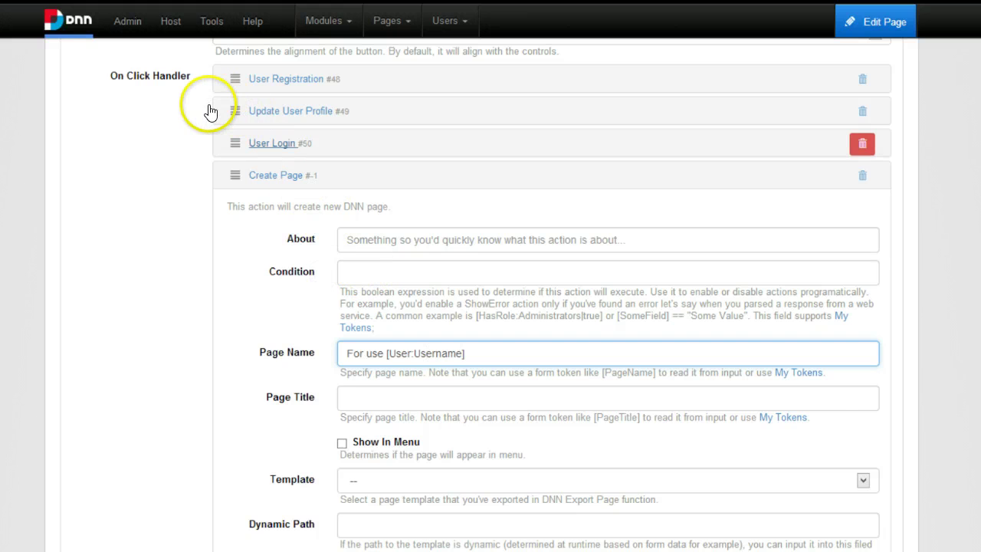
scroll(246, 145, up, 1)
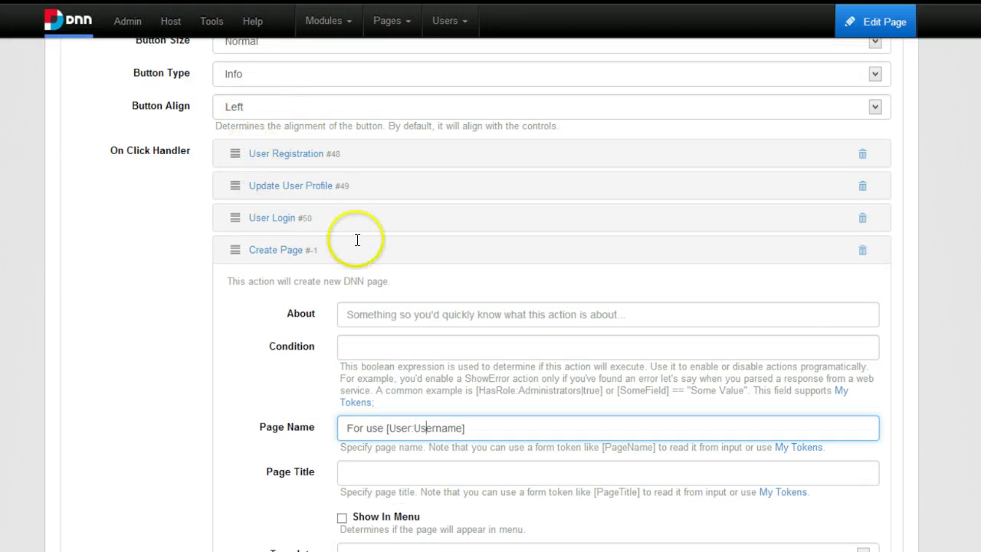
scroll(410, 247, down, 1)
click(358, 274)
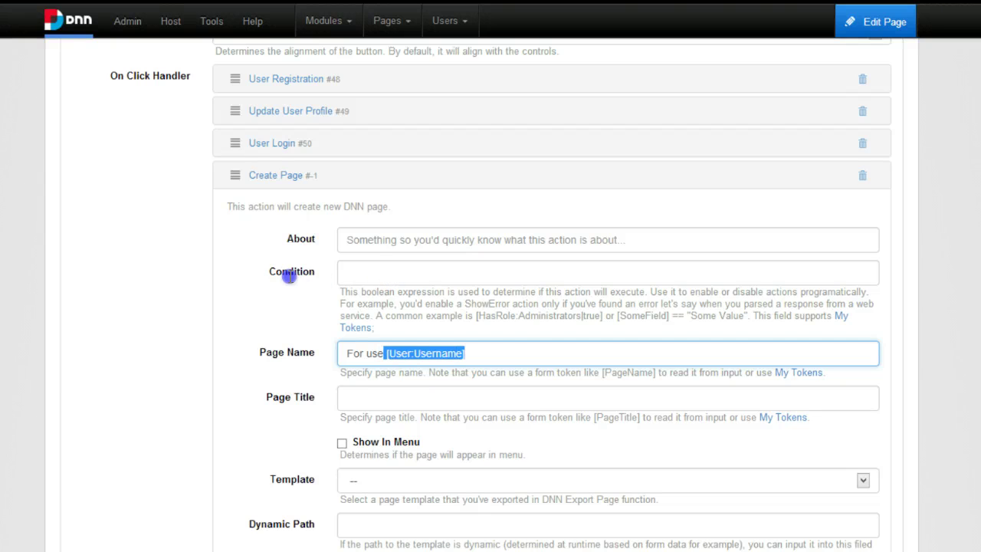
scroll(268, 307, down, 1)
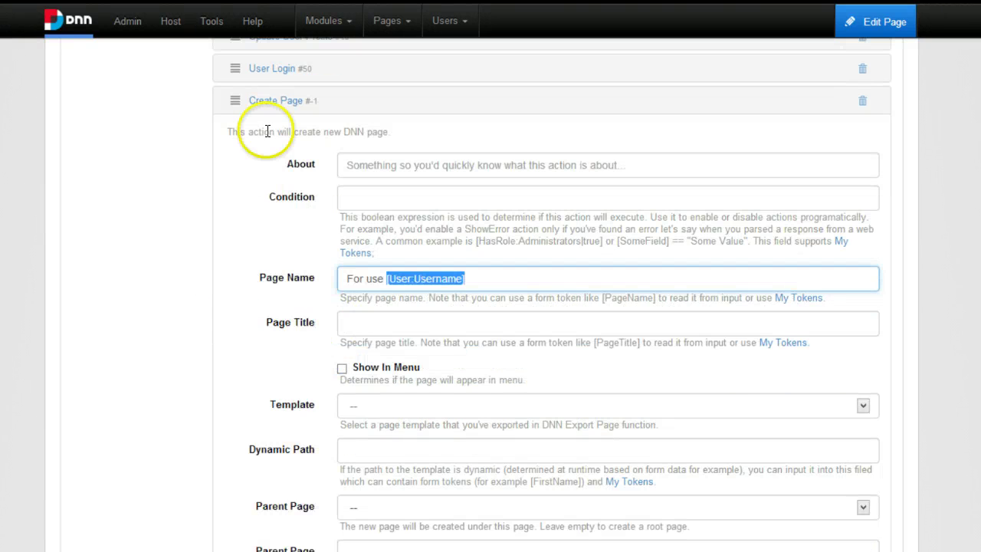
scroll(230, 107, up, 1)
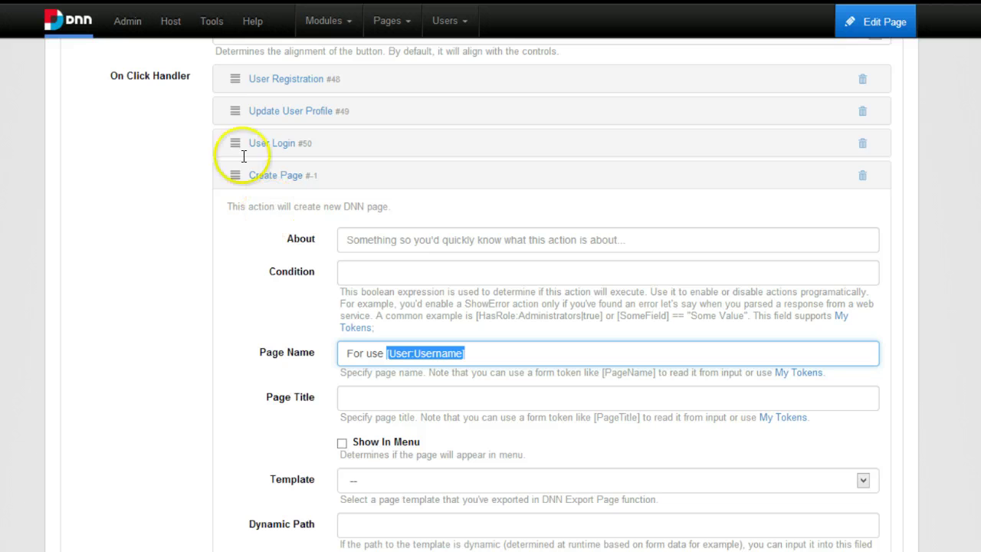
click(295, 270)
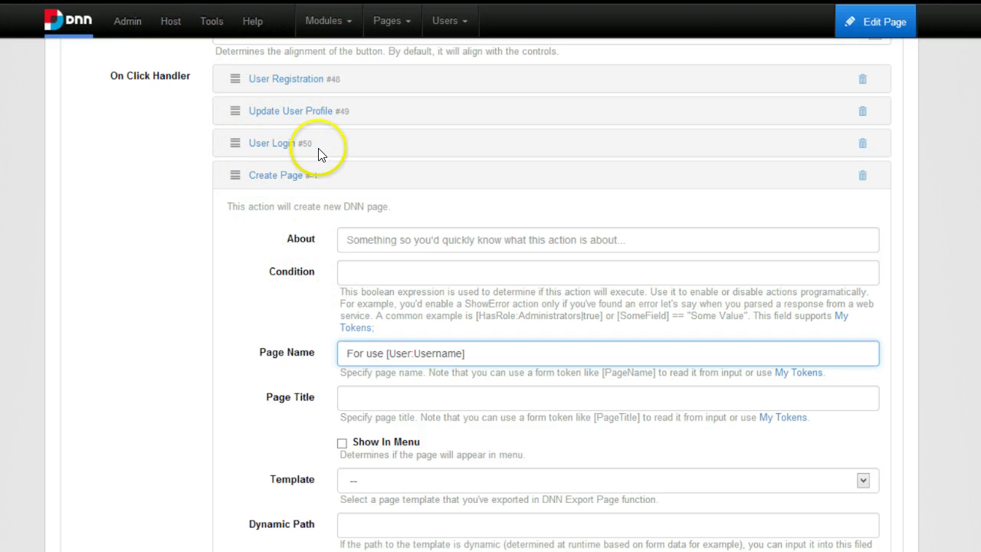
scroll(303, 227, down, 1)
scroll(318, 230, down, 1)
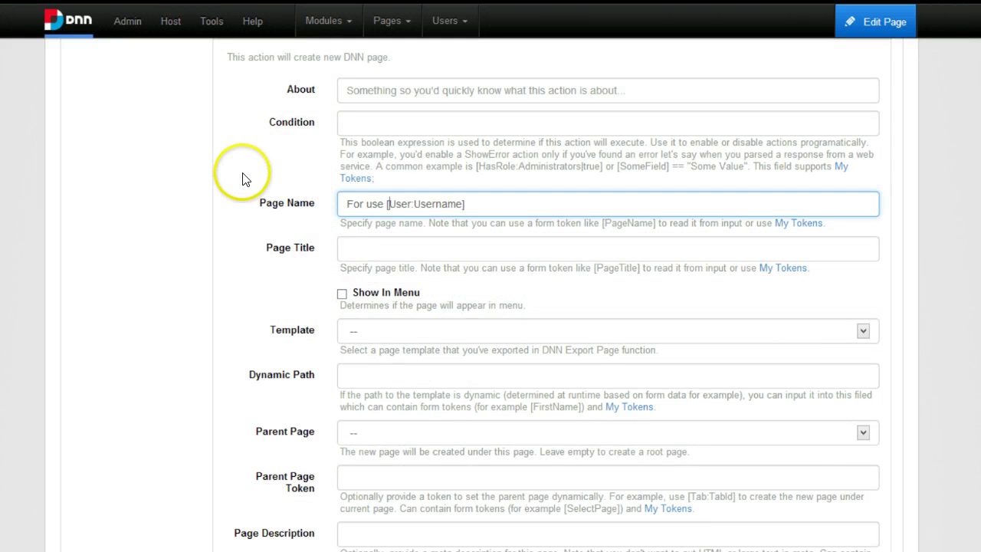
Set the Create Page action's template to Templates/Default.page.template.
click(387, 204)
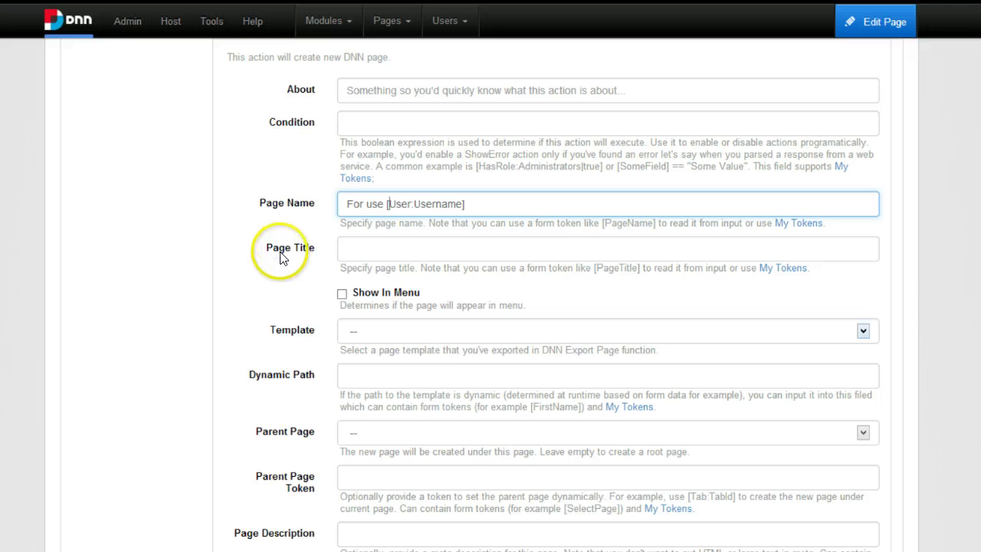
key(Tab)
key(Tab)
key(Tab)
key(alt+Down)
key(Down)
key(Return)
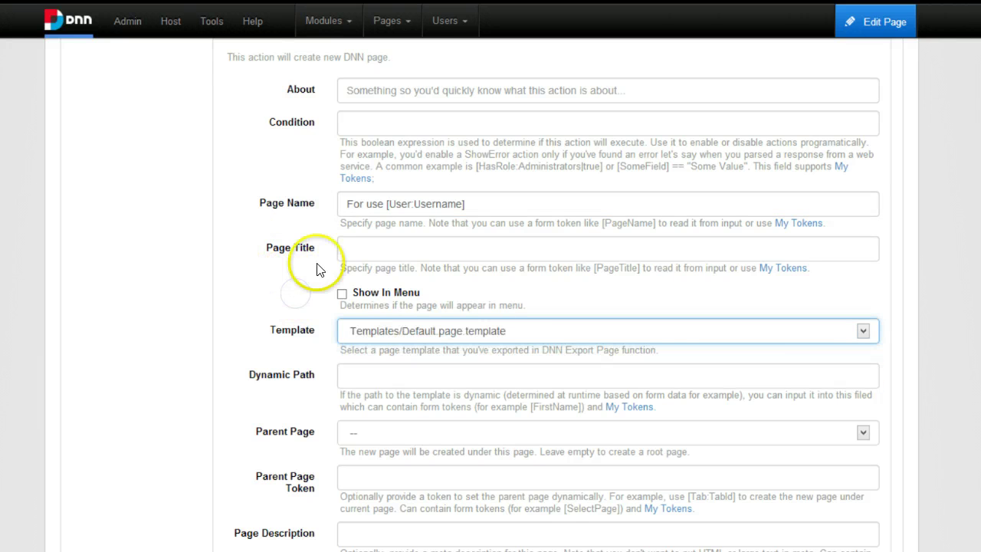
scroll(256, 329, down, 1)
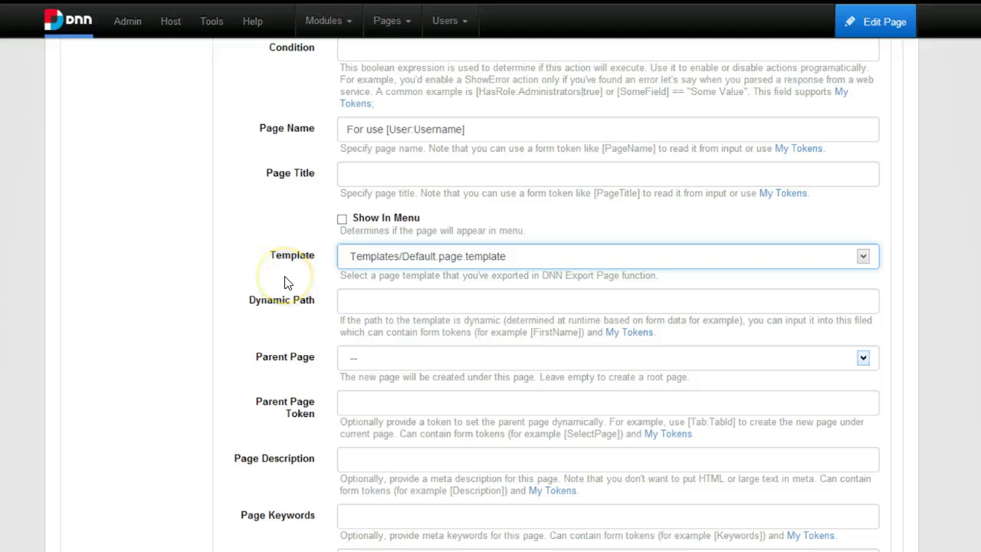
Choose Page Actions as the new page's parent page.
key(Tab)
key(Tab)
key(alt+Down)
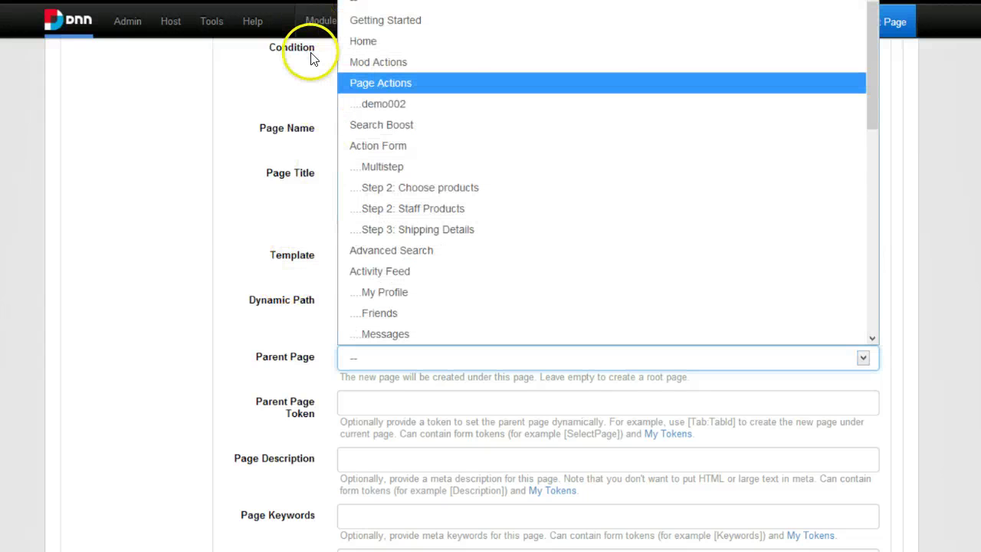
key(Return)
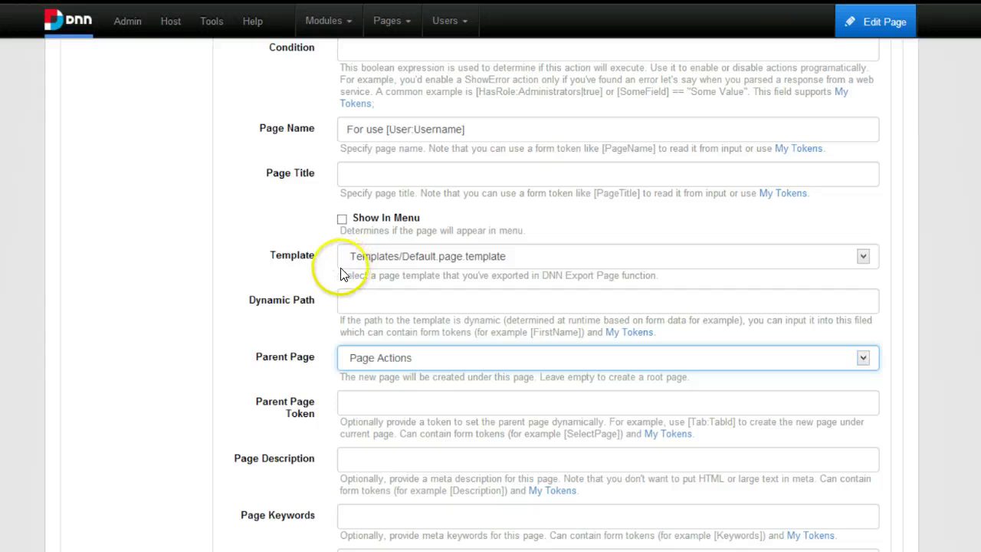
click(101, 325)
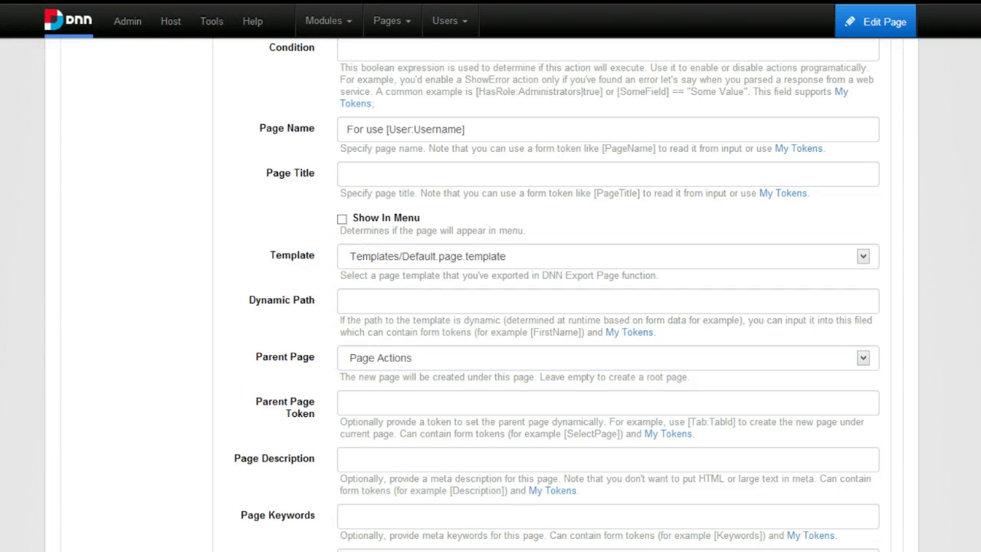
scroll(104, 291, down, 5)
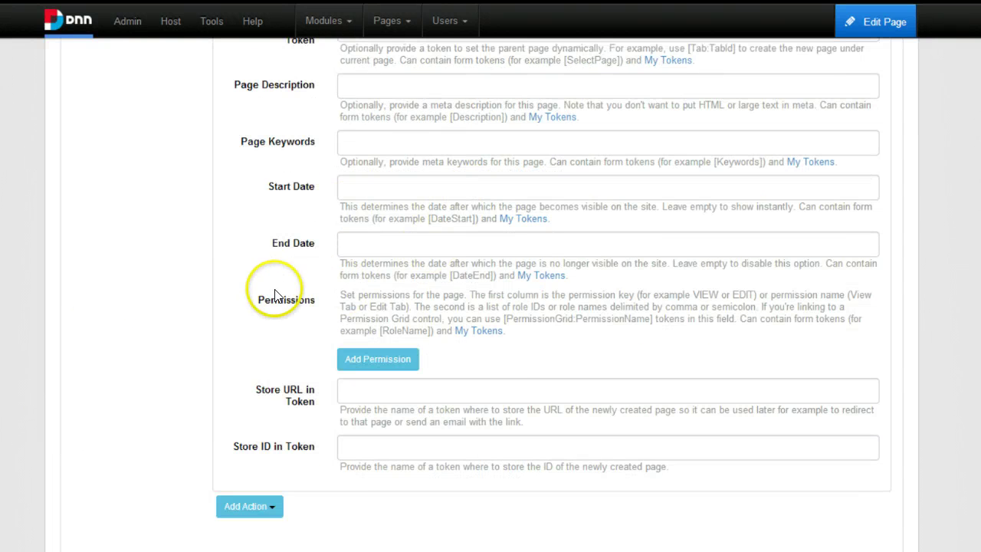
Grant View to Registered Users and store the page URL in the [UserPageUrl] token.
click(303, 285)
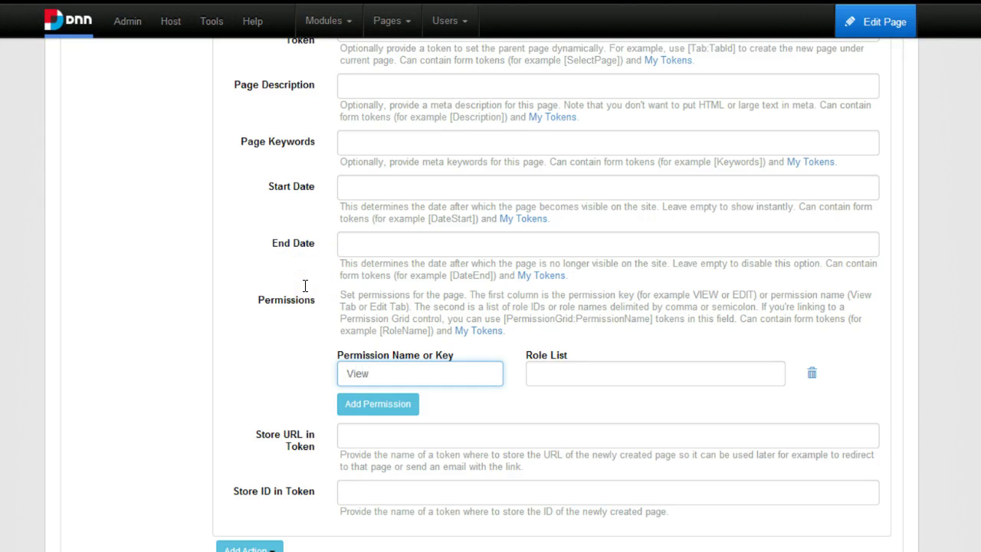
key(Tab)
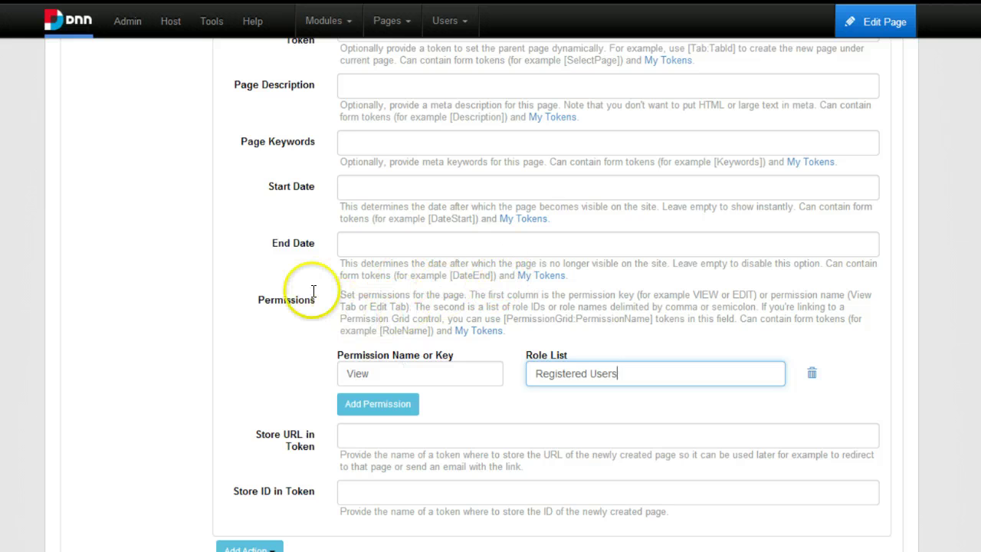
key(shift+Tab)
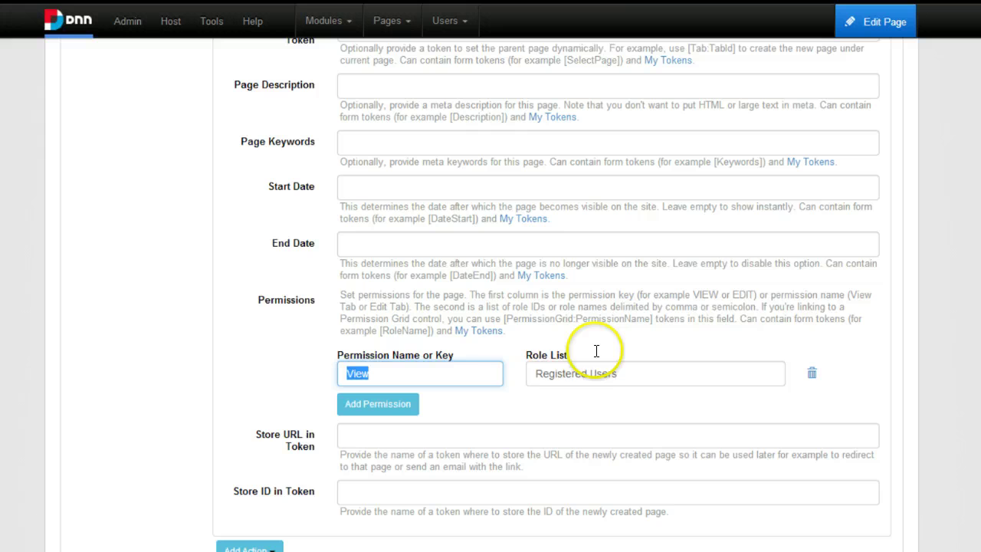
scroll(383, 376, down, 1)
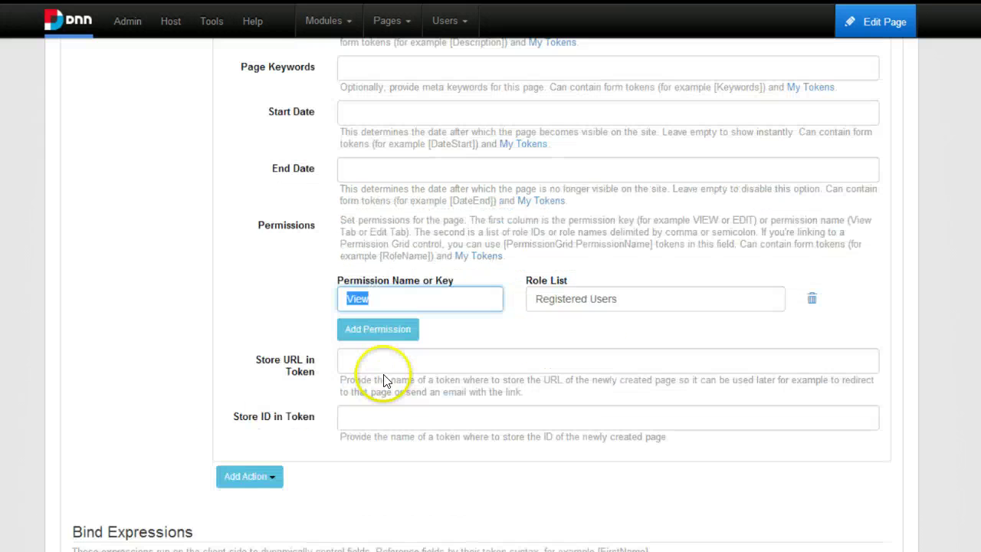
scroll(418, 360, down, 1)
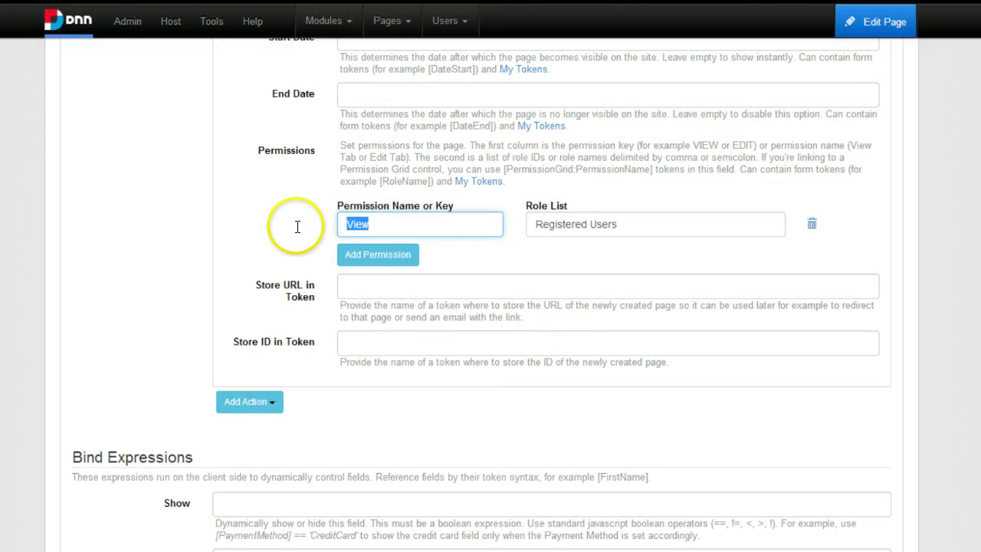
key(Tab)
key(Tab)
key(Tab)
key(Tab)
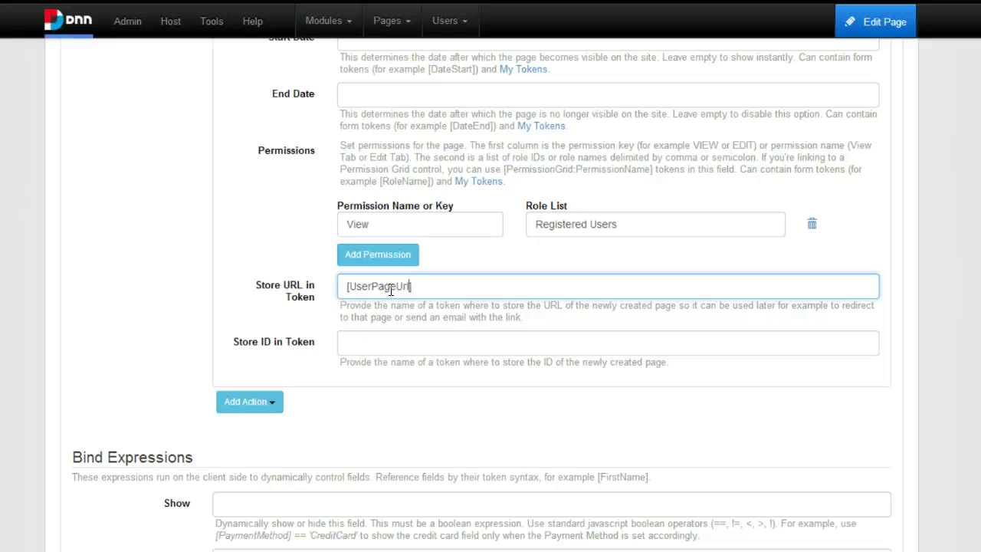
key(ctrl+a)
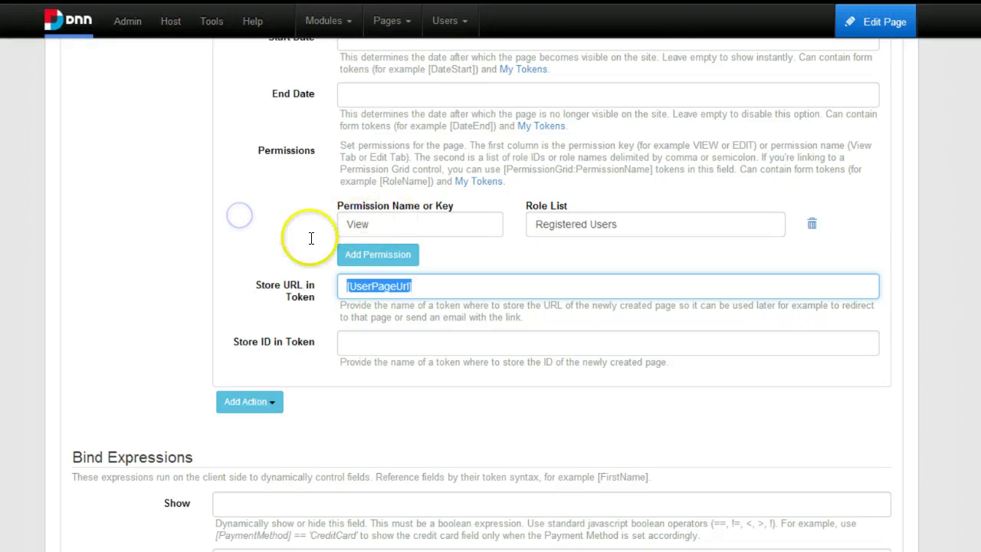
Add a Redirect to URL action targeting [UserPageUrl] after page creation and save the form settings.
click(249, 402)
scroll(197, 335, down, 3)
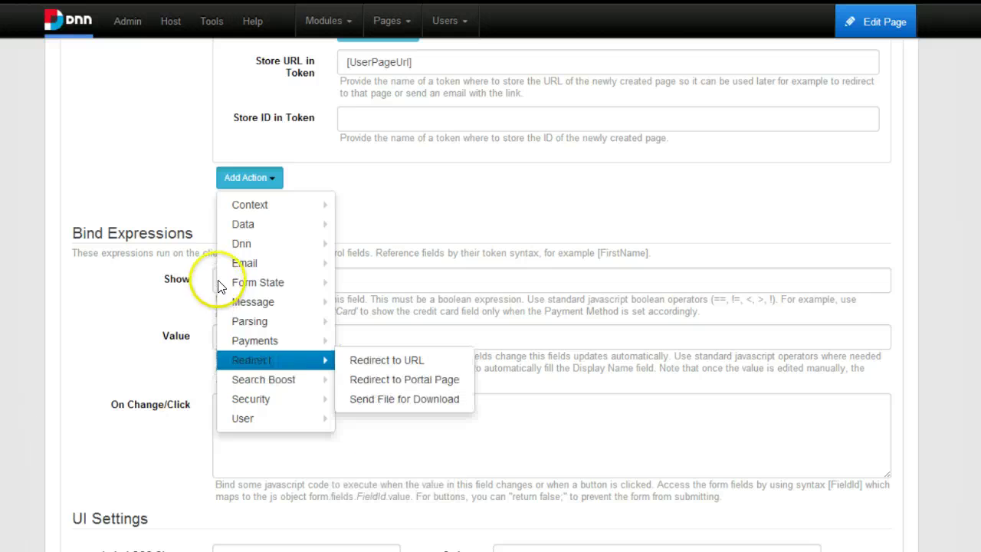
click(387, 359)
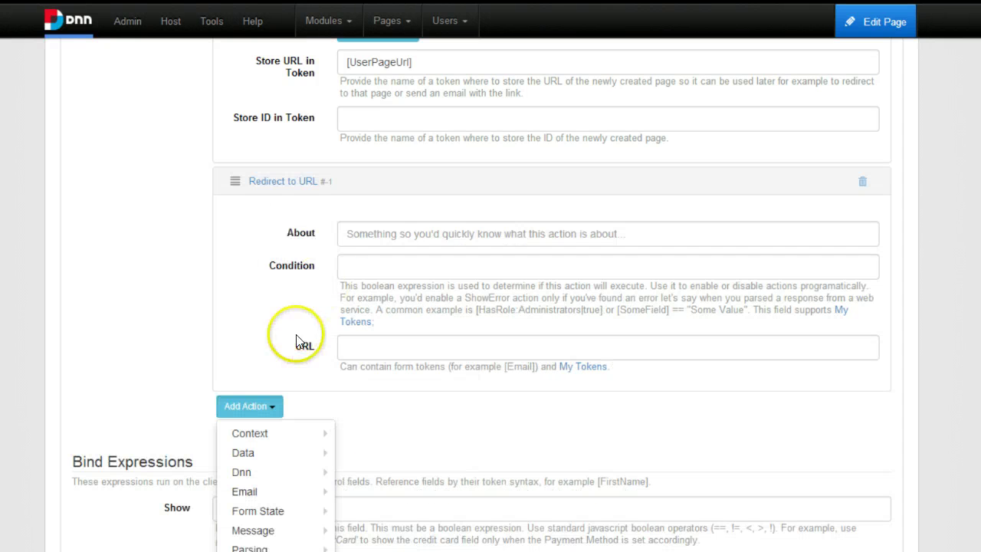
click(298, 272)
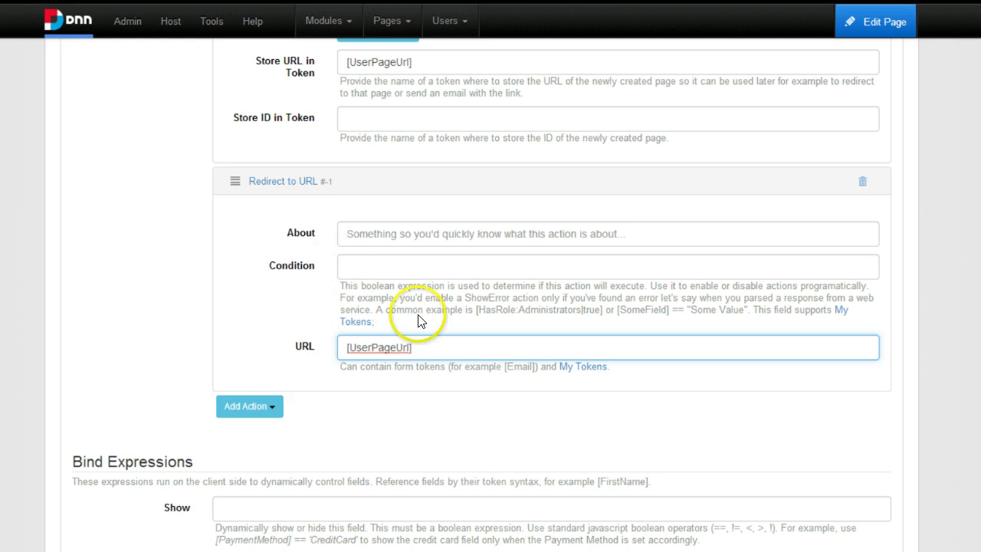
scroll(604, 218, down, 3)
scroll(705, 302, down, 5)
click(674, 170)
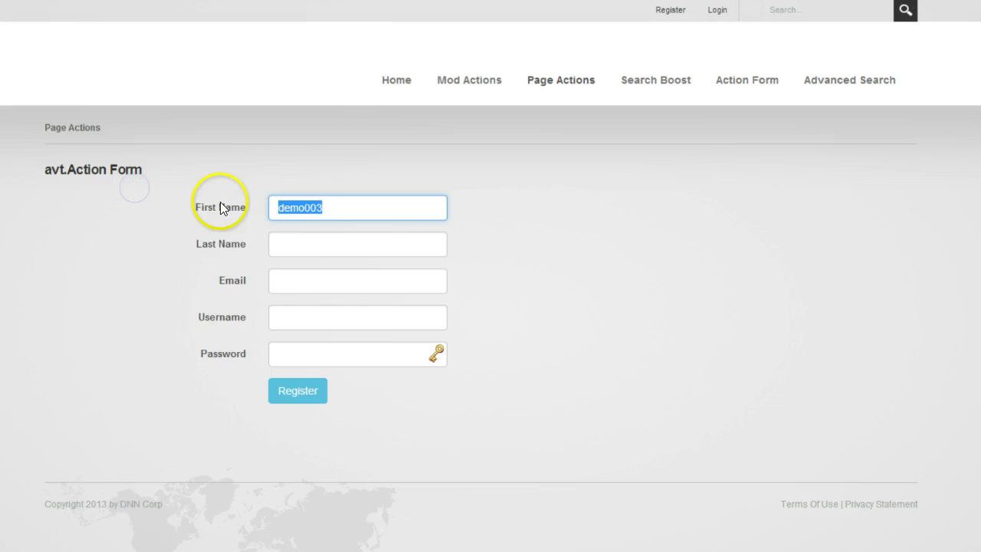
Fill Last Name, Email and Username with the test name, then submit the registration.
key(Tab)
text(demo003)
key(Tab)
text(demo003)
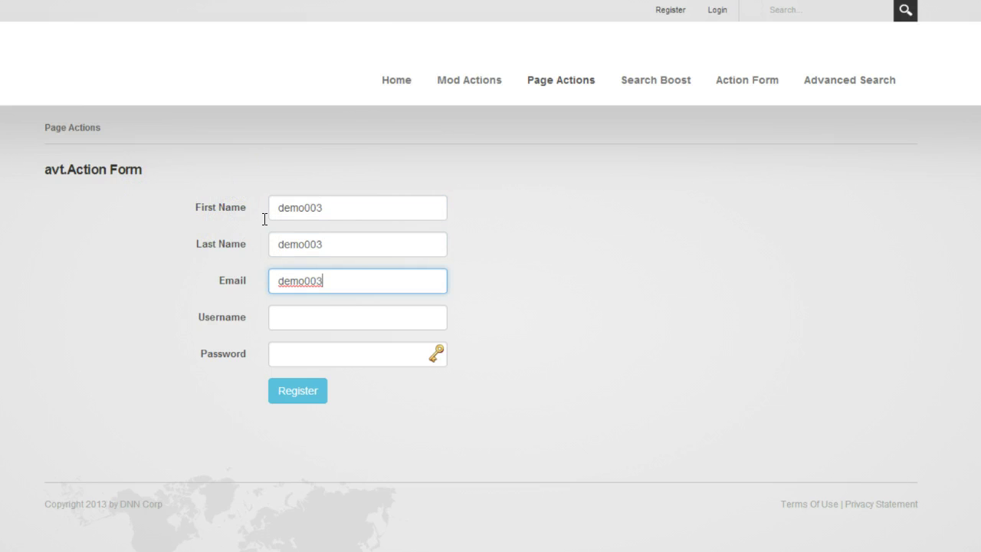
key(Tab)
key(ctrl+v)
key(Tab)
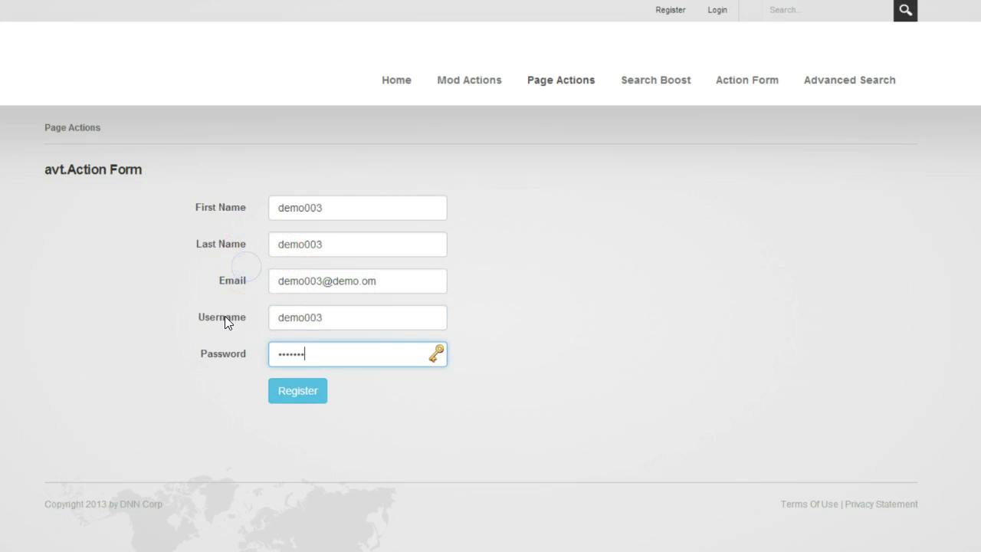
key(Return)
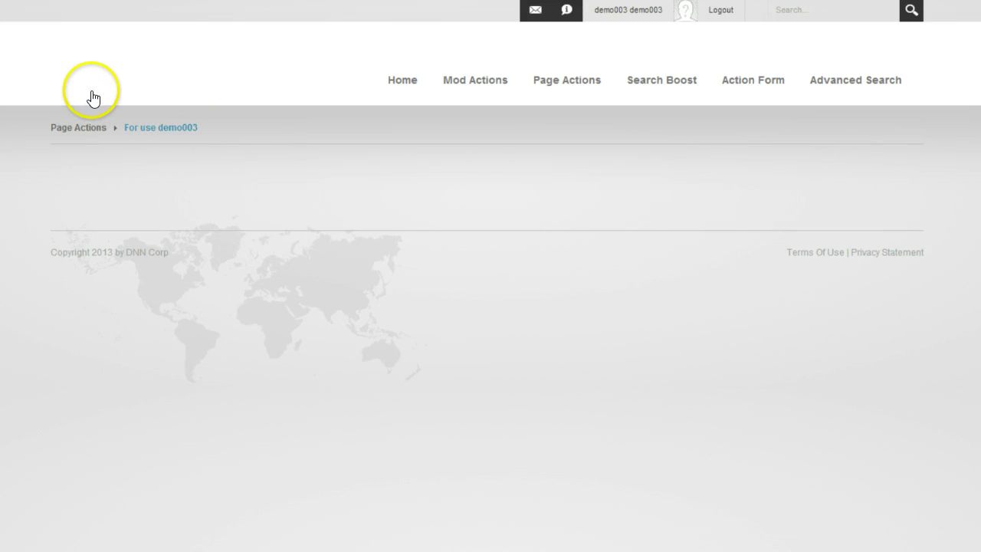
Highlight the user name in the new page's breadcrumb, then clear the selection.
drag(152, 92, 103, 100)
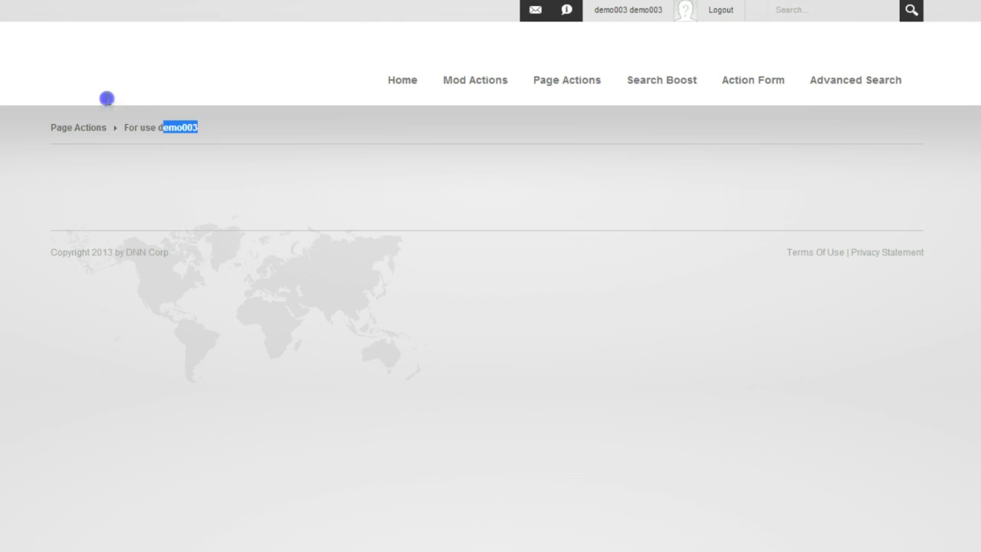
click(148, 119)
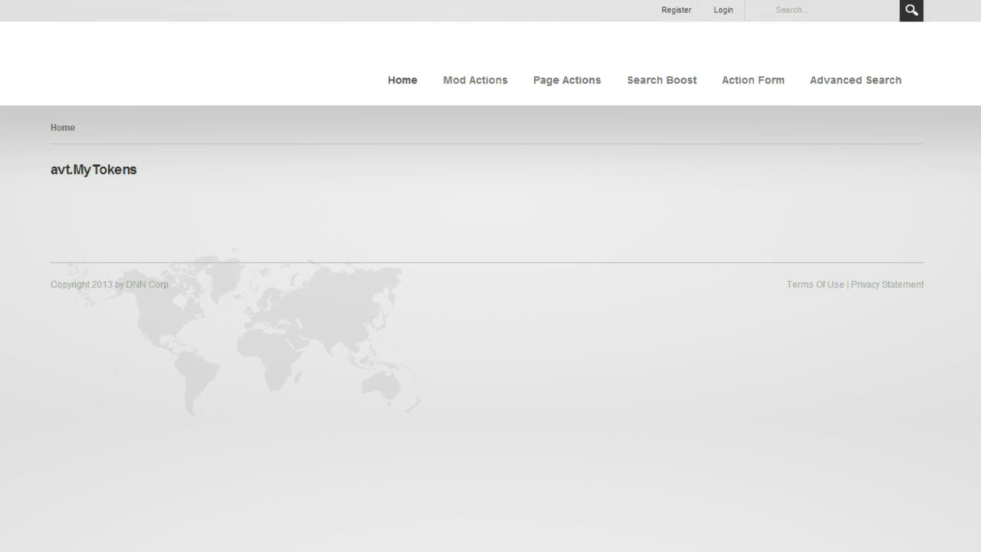
Log in with the host superuser credentials and add an Action Form module to the test user's page.
click(723, 9)
text(host)
key(Tab)
text(dnnhost)
key(Return)
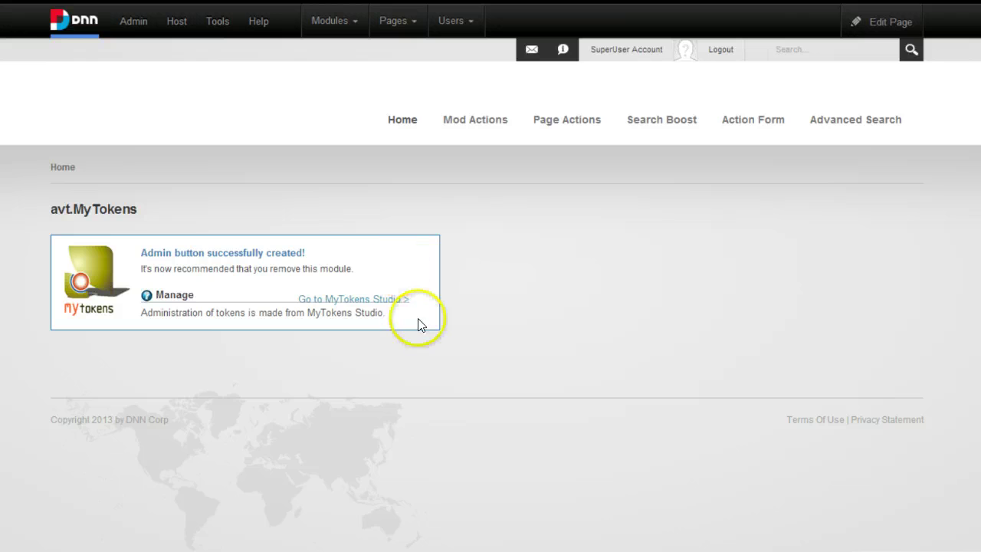
click(433, 90)
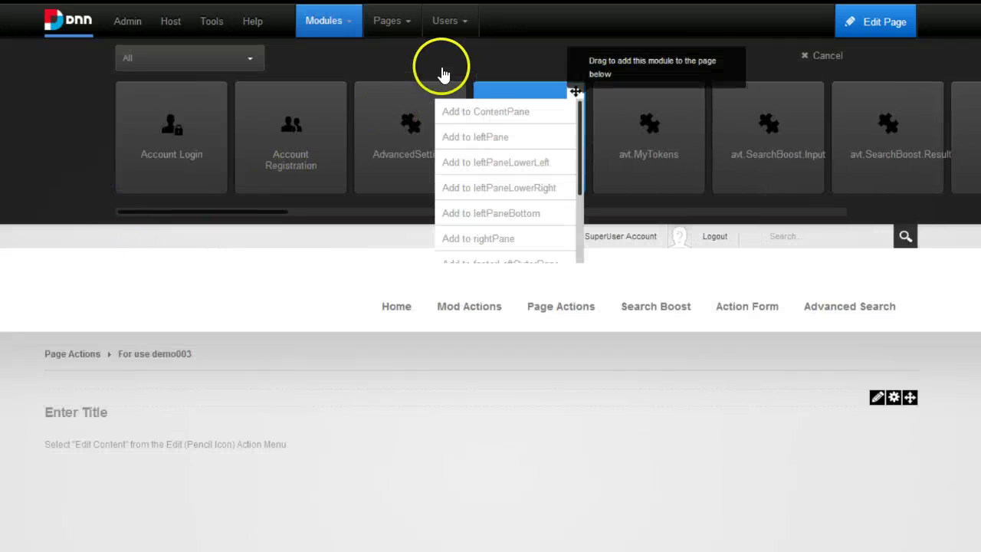
click(400, 167)
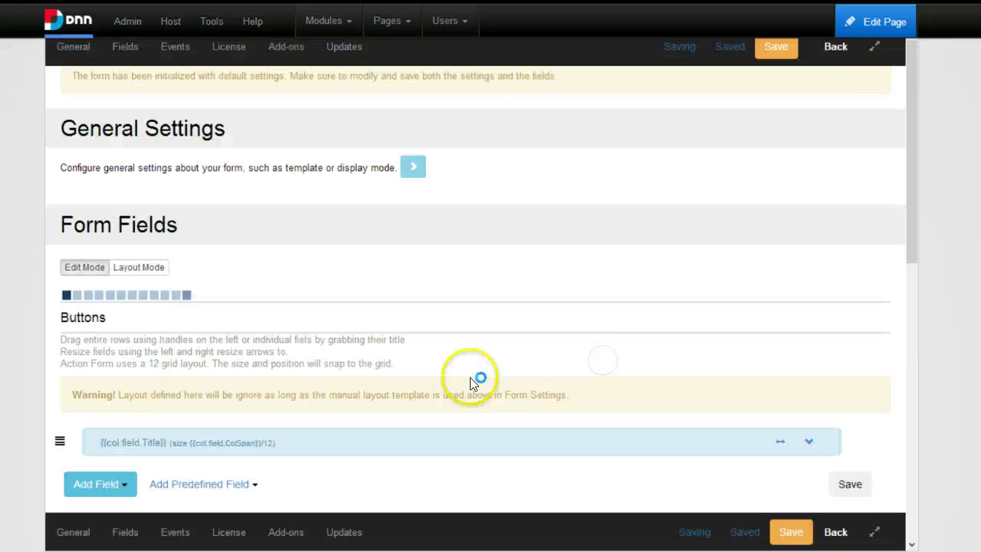
Expand the button's Update Page action settings and scroll down to the On Init Load Page action.
scroll(74, 215, down, 1)
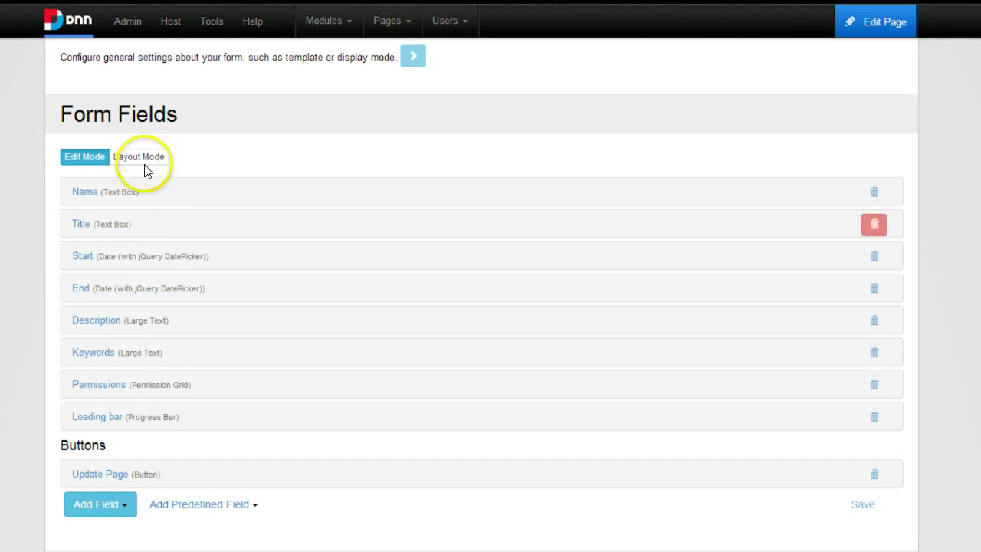
scroll(125, 324, down, 2)
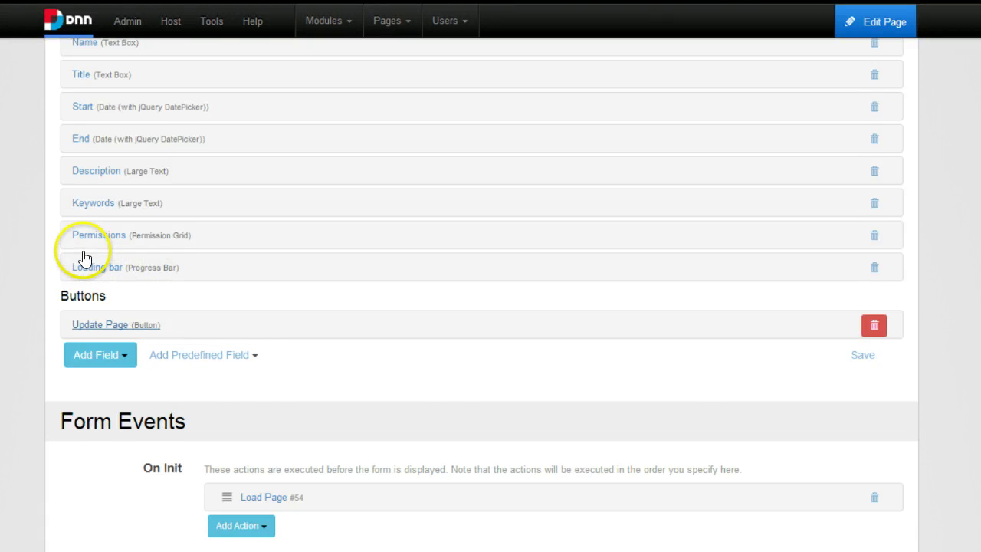
scroll(285, 220, down, 6)
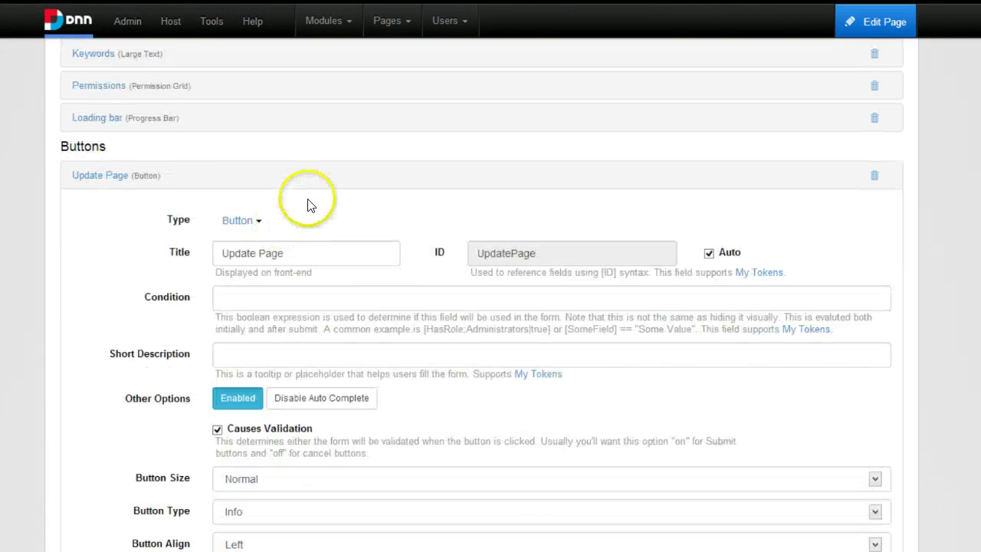
click(303, 292)
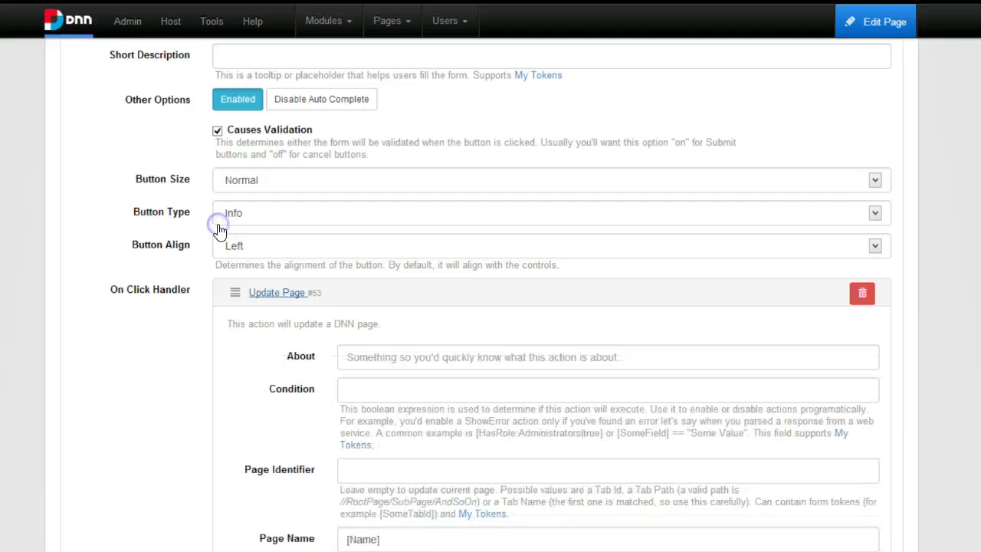
scroll(312, 292, down, 2)
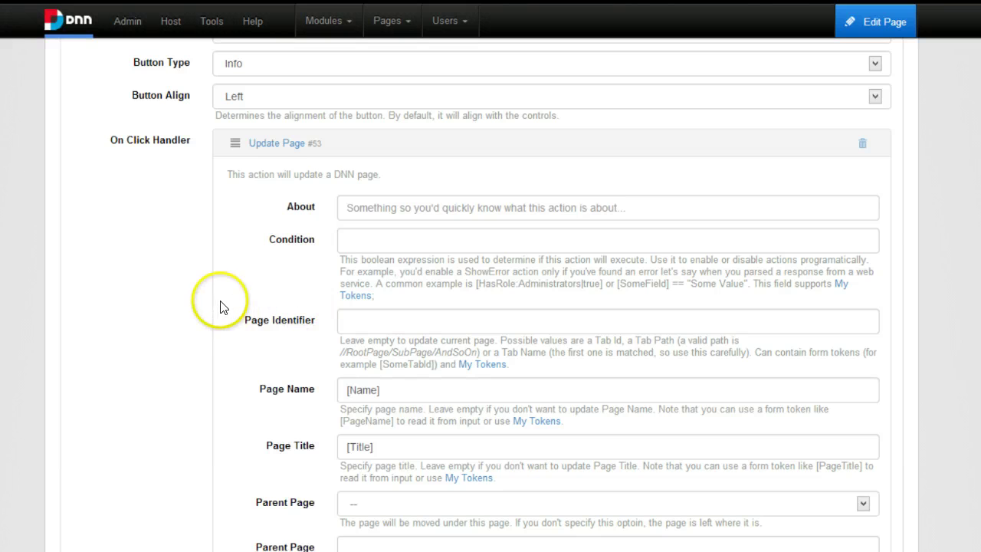
scroll(273, 164, down, 1)
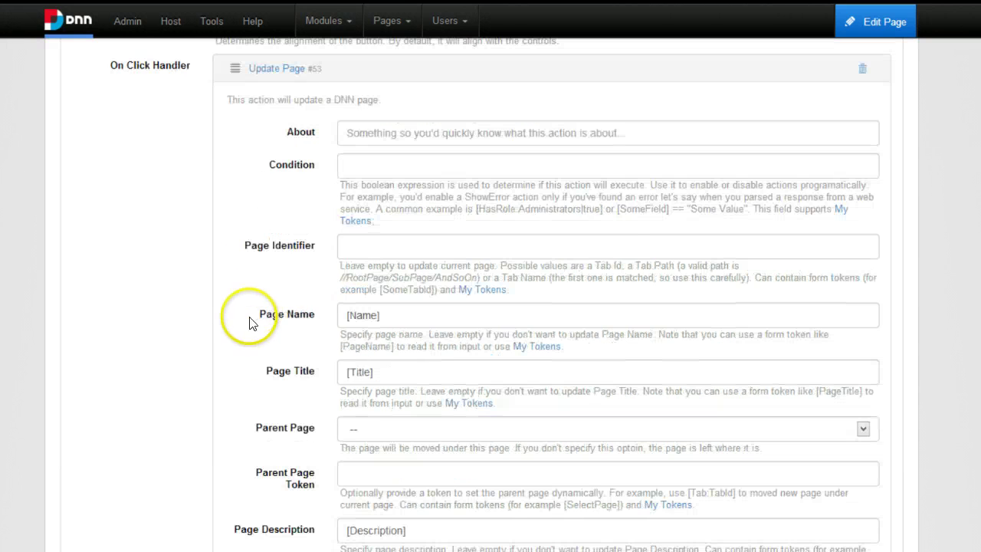
scroll(299, 215, down, 3)
scroll(311, 232, down, 6)
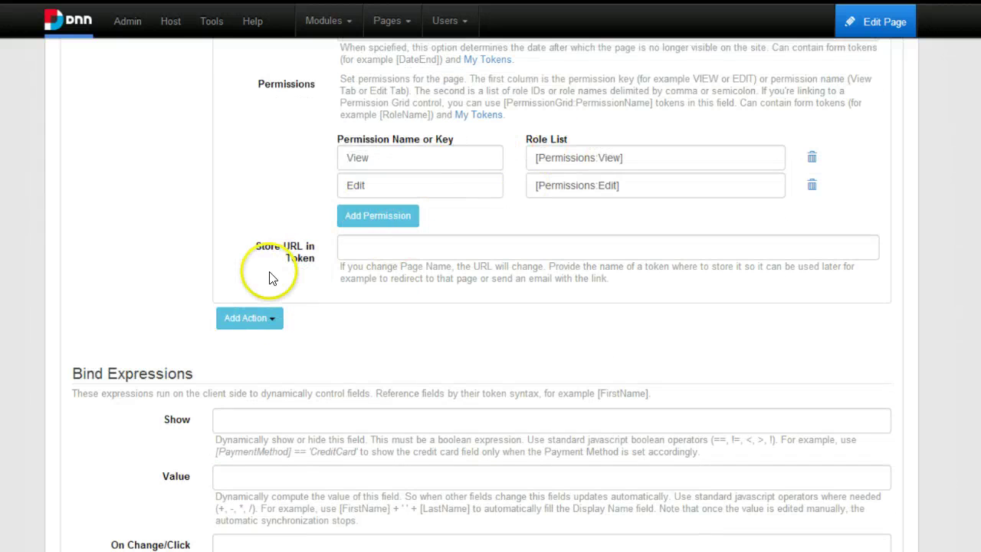
scroll(252, 300, down, 1)
scroll(170, 307, down, 8)
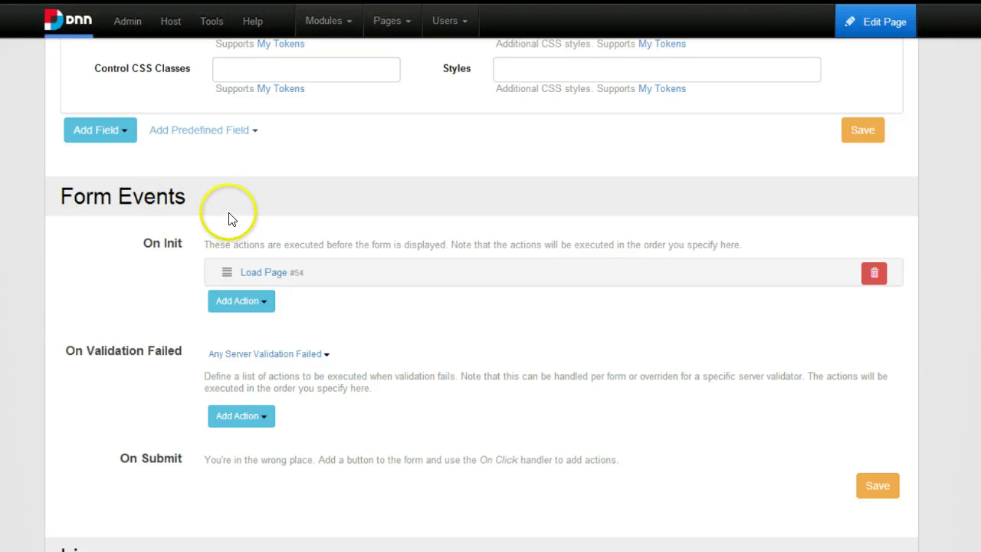
Expand the Load Page action and locate its Page Identifier and Store Page Name settings.
click(264, 272)
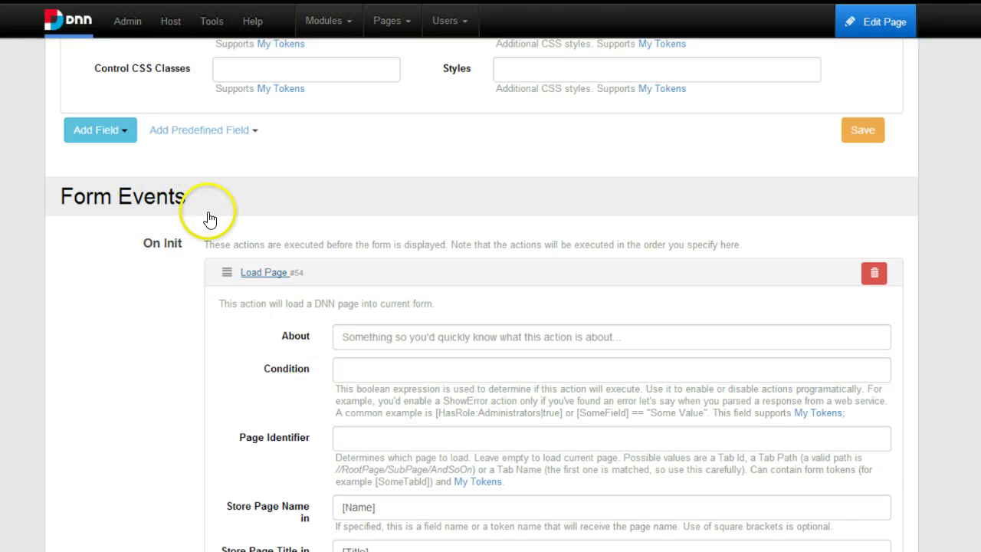
scroll(212, 228, down, 2)
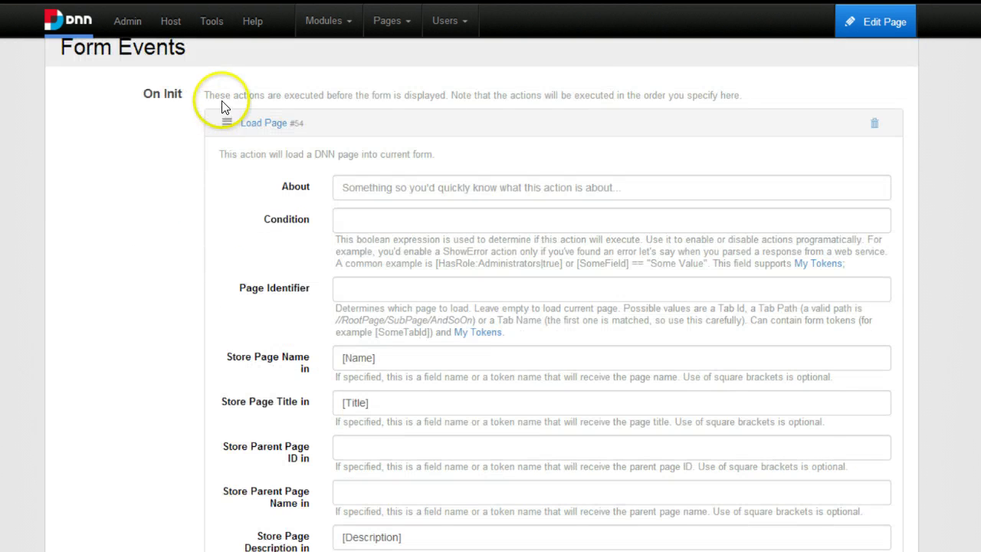
scroll(243, 114, down, 1)
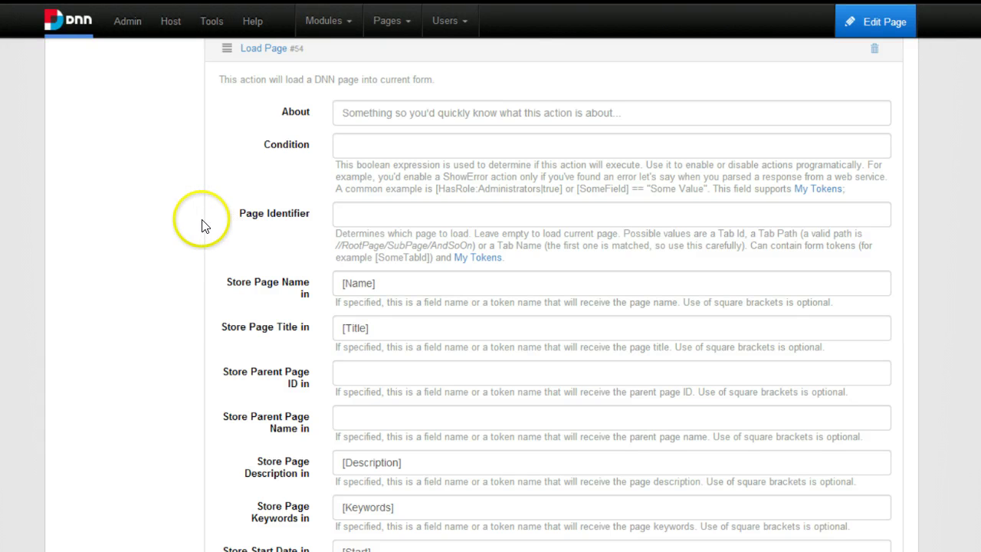
click(294, 214)
key(Tab)
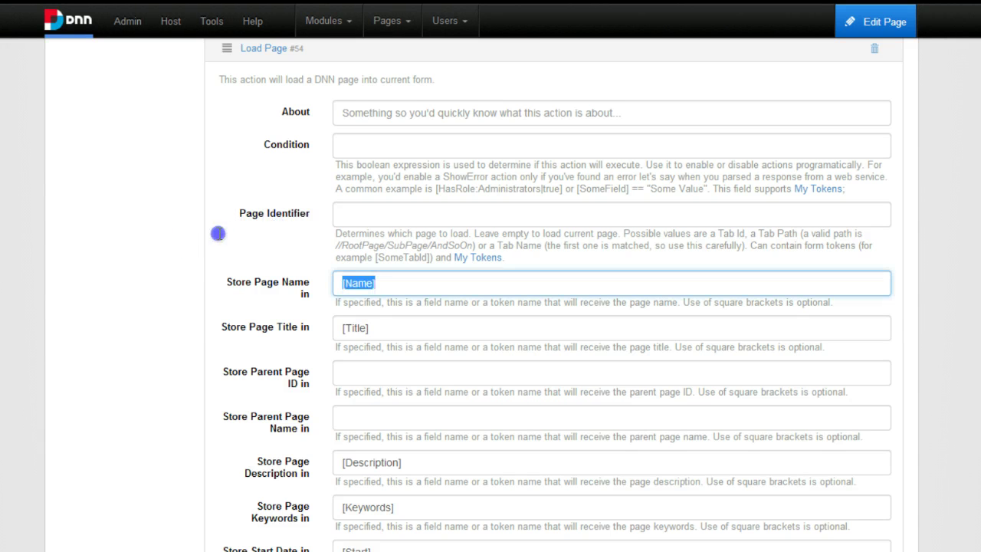
click(270, 215)
key(Tab)
scroll(316, 226, up, 3)
scroll(317, 226, down, 10)
scroll(314, 215, up, 4)
scroll(260, 169, up, 15)
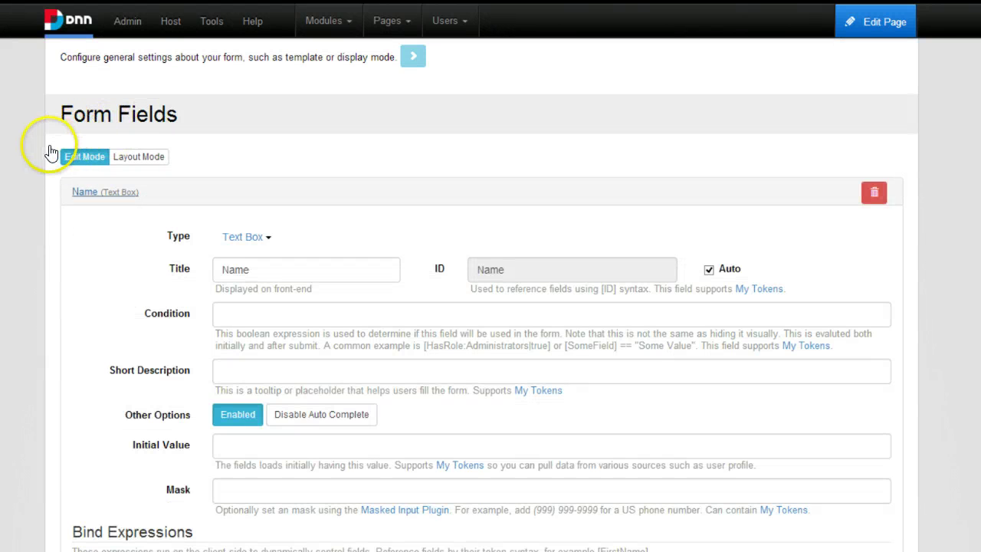
scroll(184, 311, down, 15)
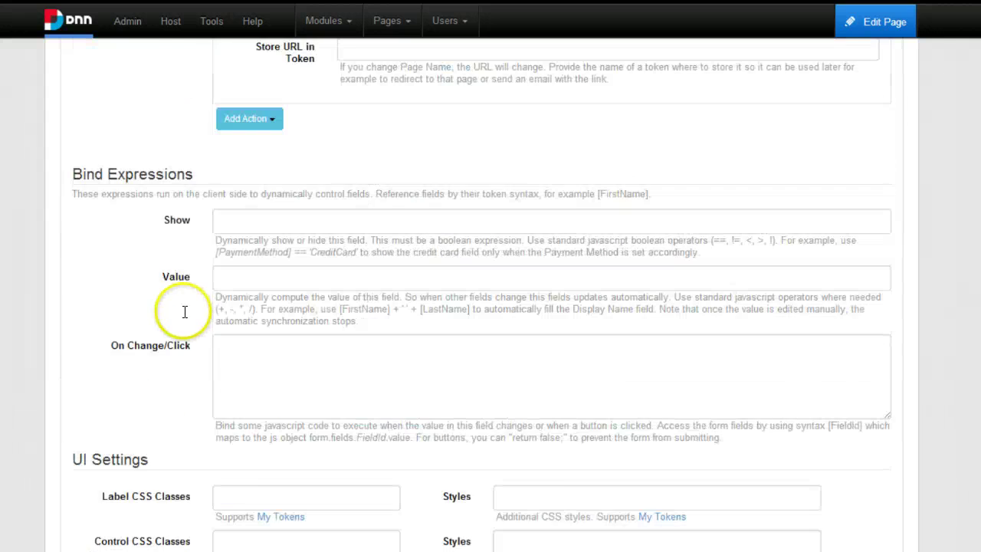
scroll(263, 256, down, 10)
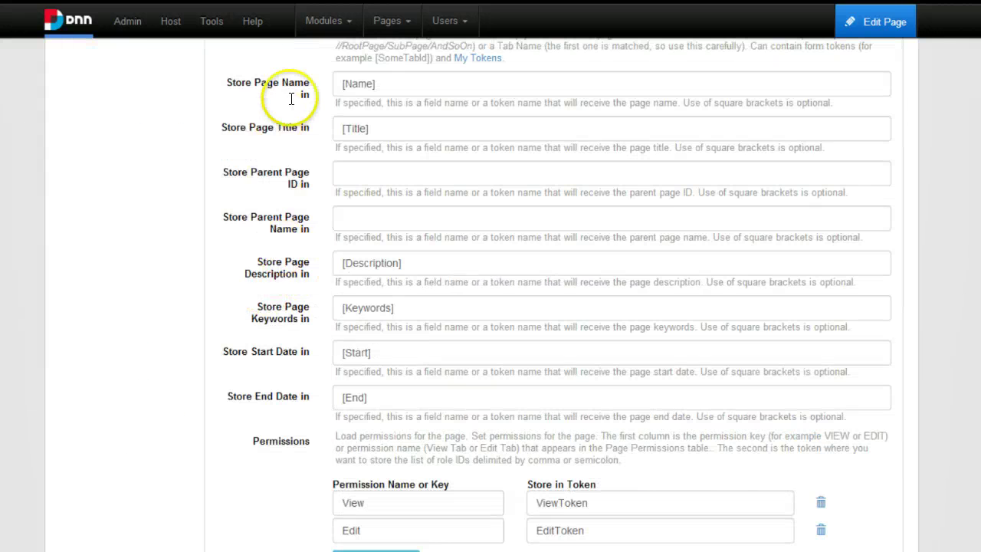
Change the Load Page action's Store Page Name from [Name] to [PageName].
click(256, 59)
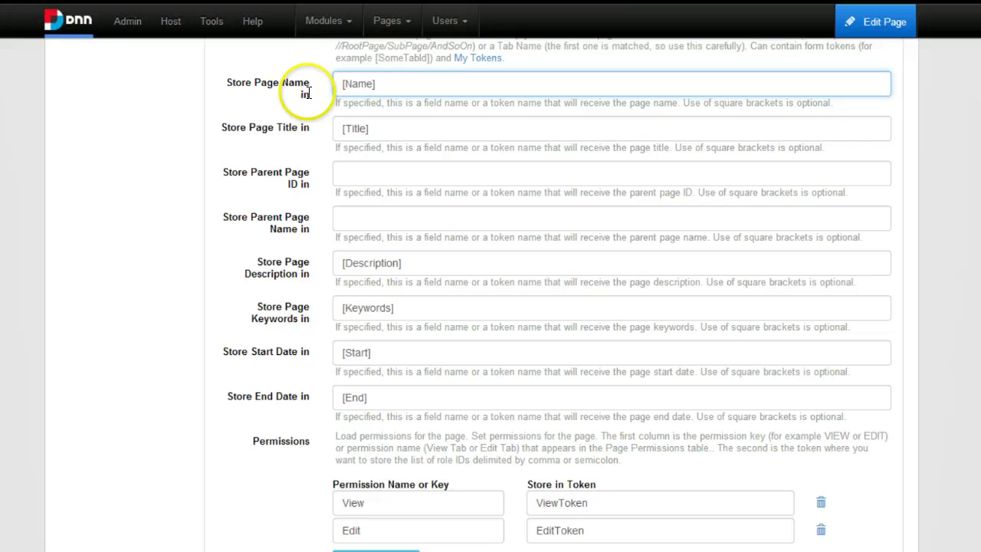
text(Page)
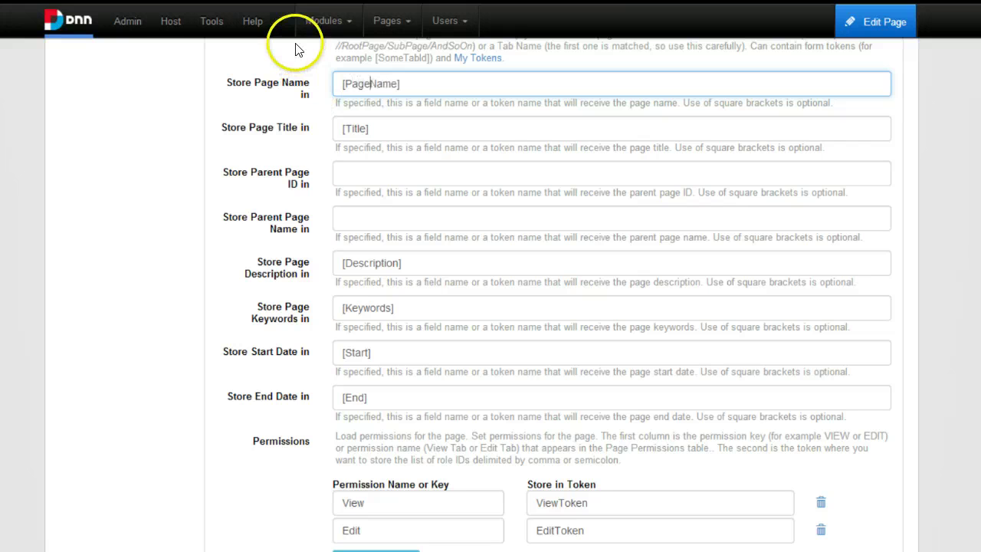
scroll(405, 84, up, 15)
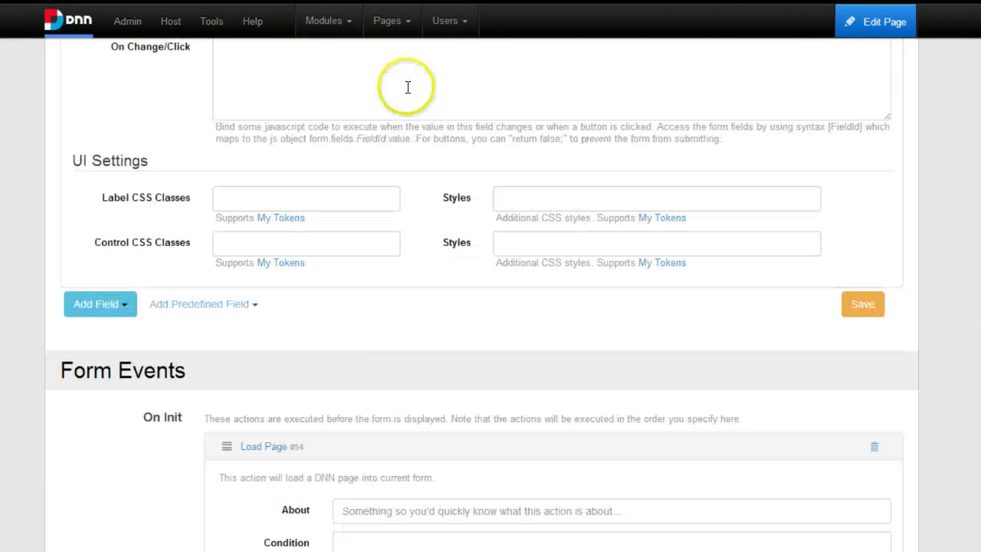
scroll(406, 69, up, 3)
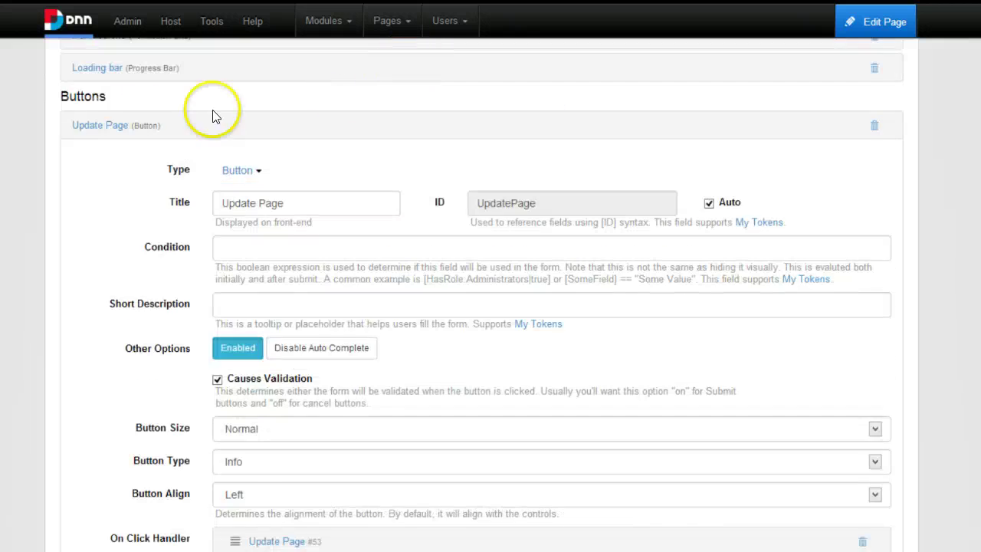
scroll(104, 153, up, 5)
scroll(100, 107, up, 9)
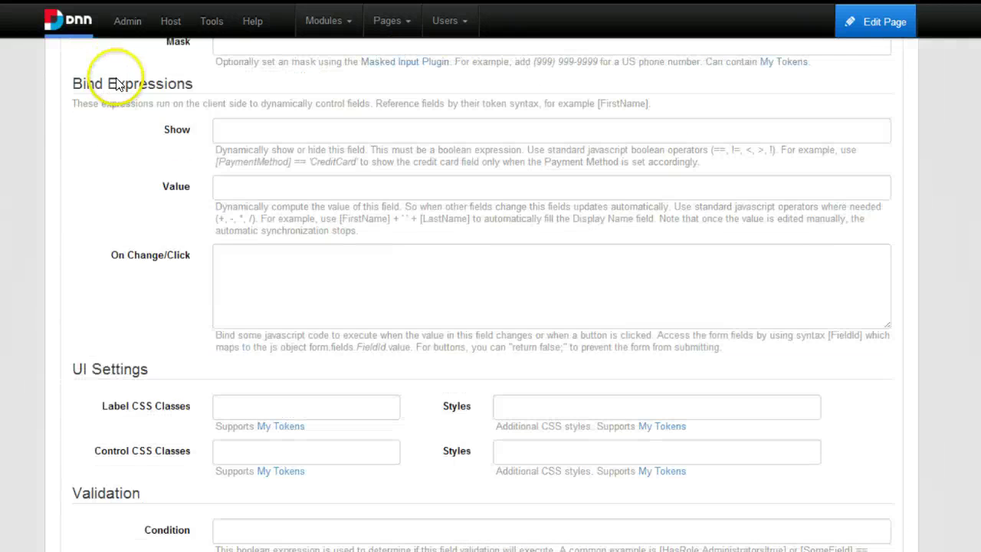
scroll(158, 164, up, 2)
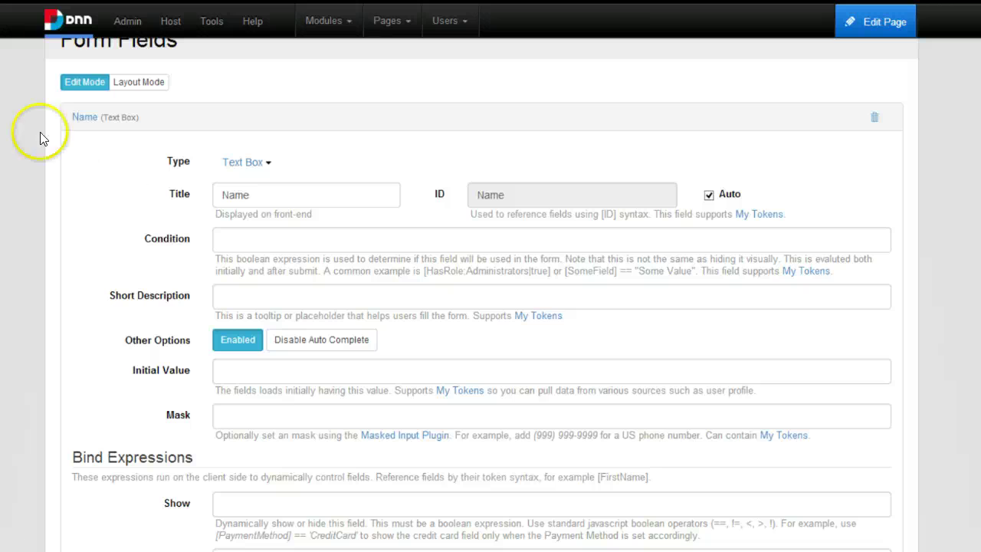
Set the Name text box's Initial Value to [PageName].
key(Tab)
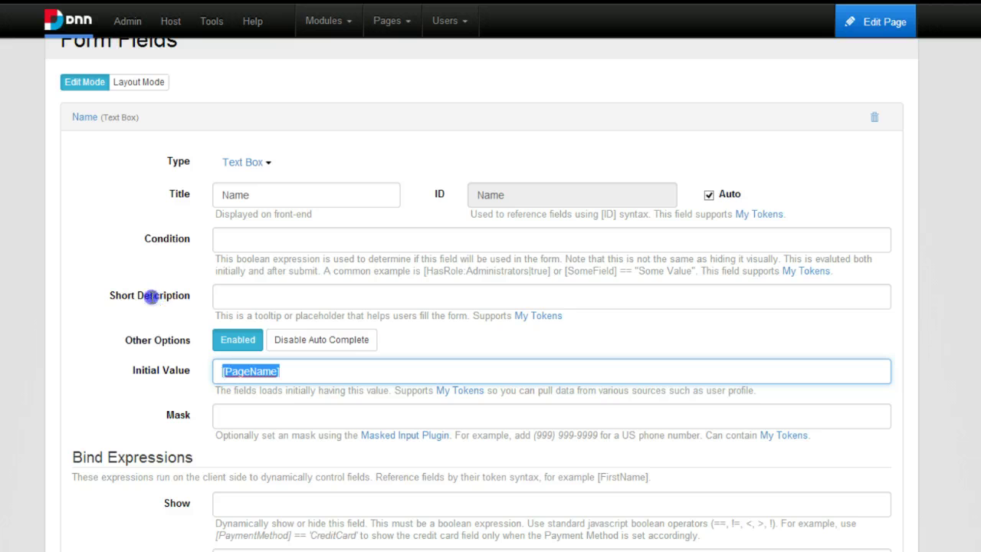
click(199, 289)
drag(234, 289, 50, 328)
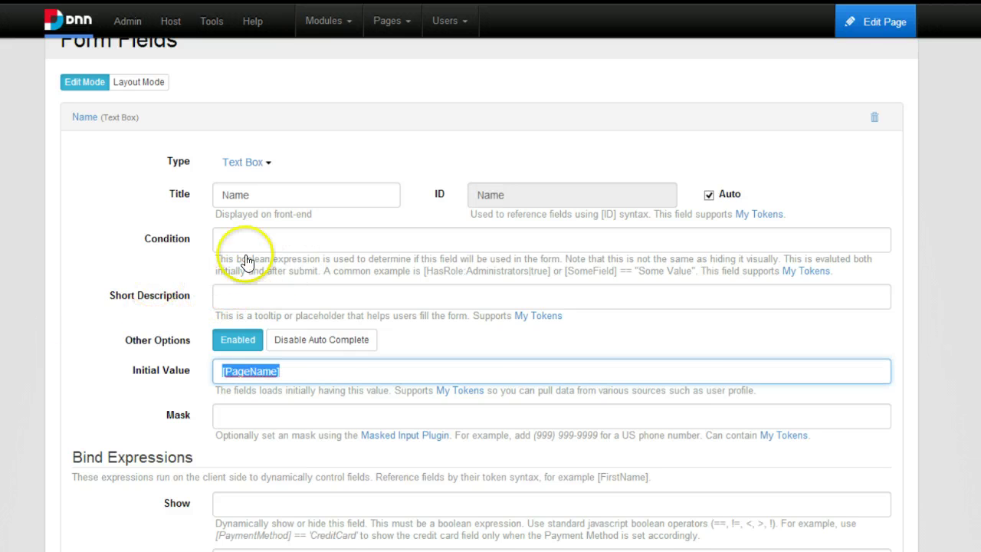
scroll(256, 253, down, 15)
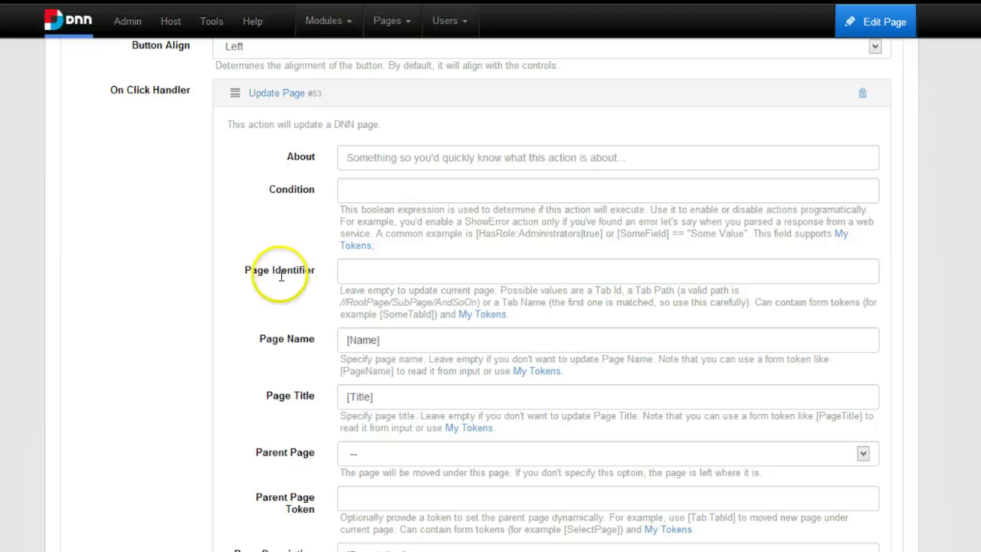
Check the Update Page and Load Page actions' page name values, then return to the live form.
click(314, 253)
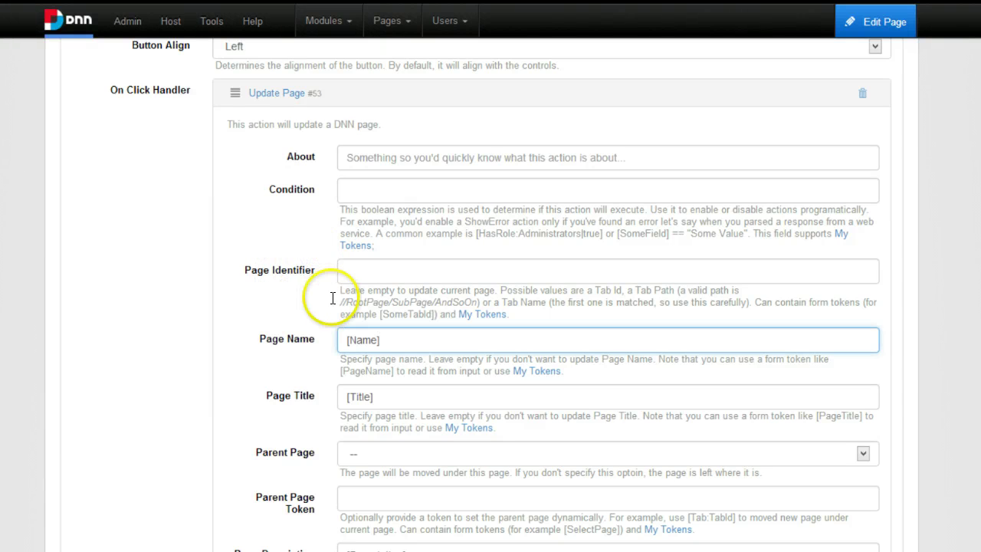
scroll(332, 299, down, 20)
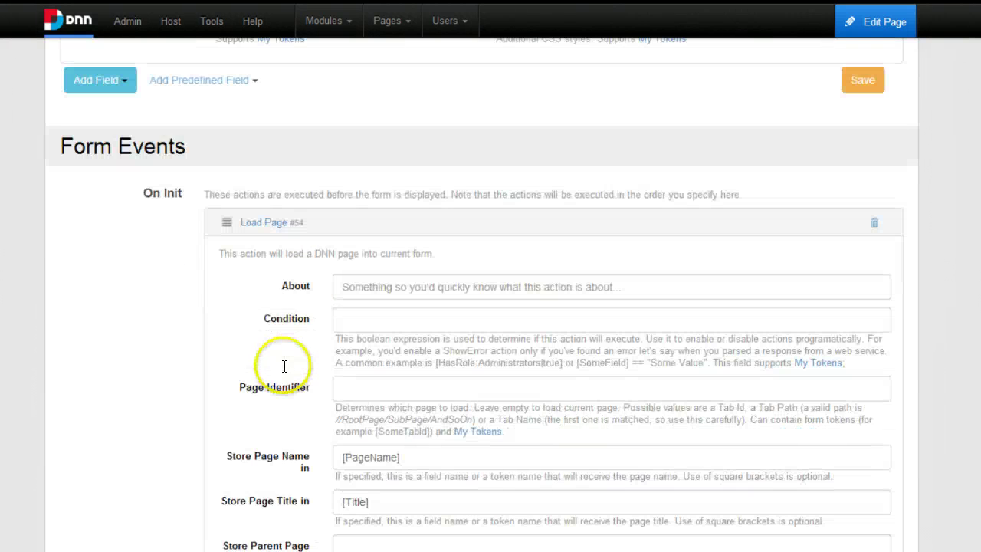
scroll(283, 366, down, 4)
click(303, 206)
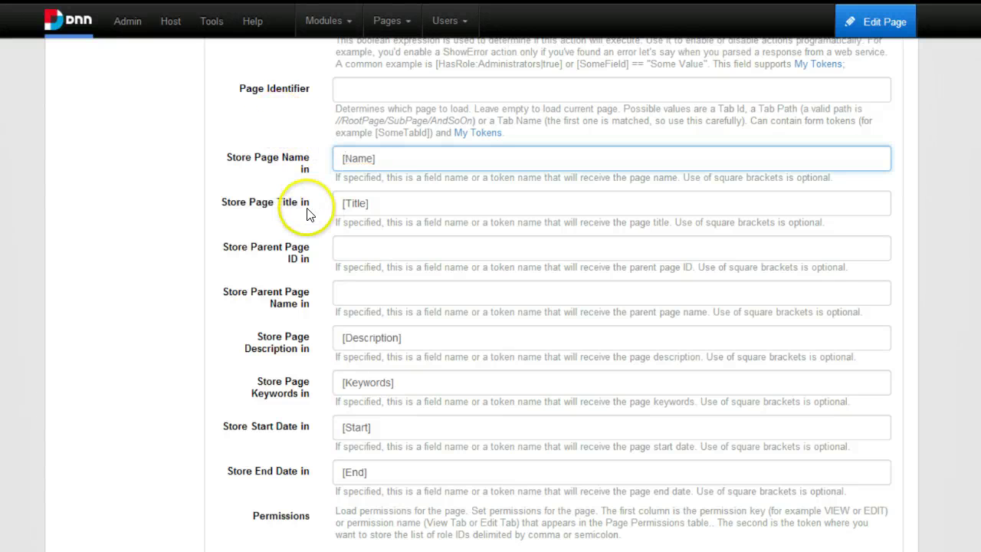
scroll(360, 253, down, 8)
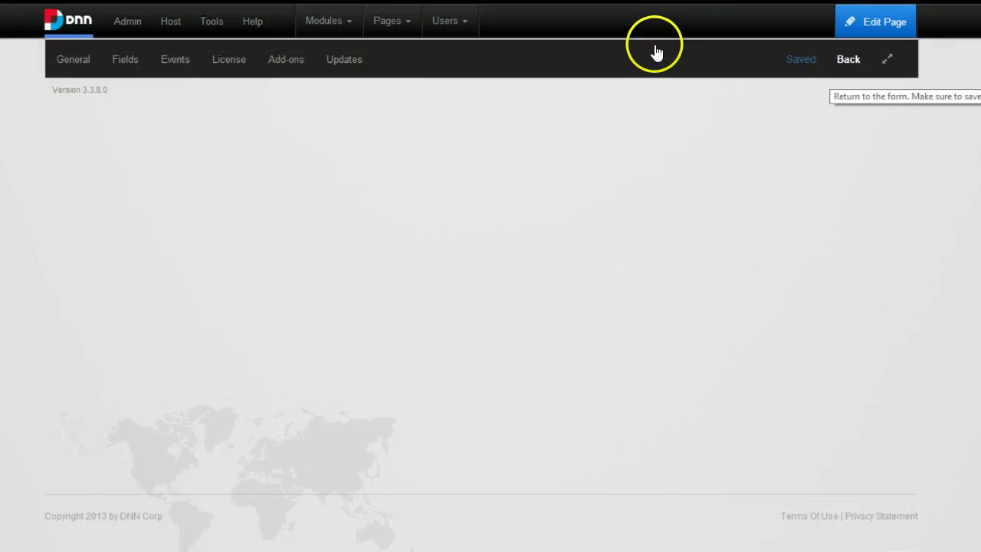
click(652, 51)
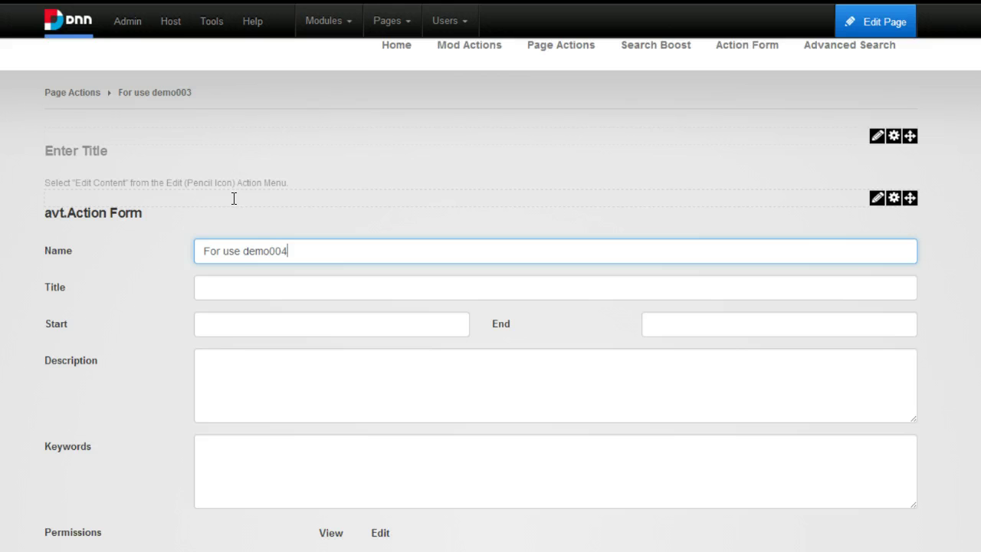
Submit the form with Name 'For use demo004' to rename the page.
scroll(269, 214, down, 4)
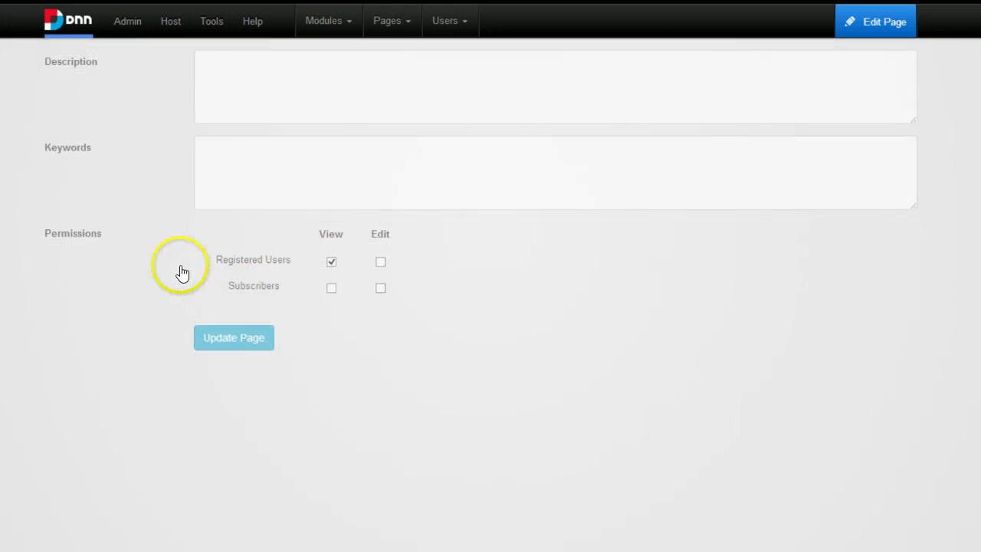
key(Return)
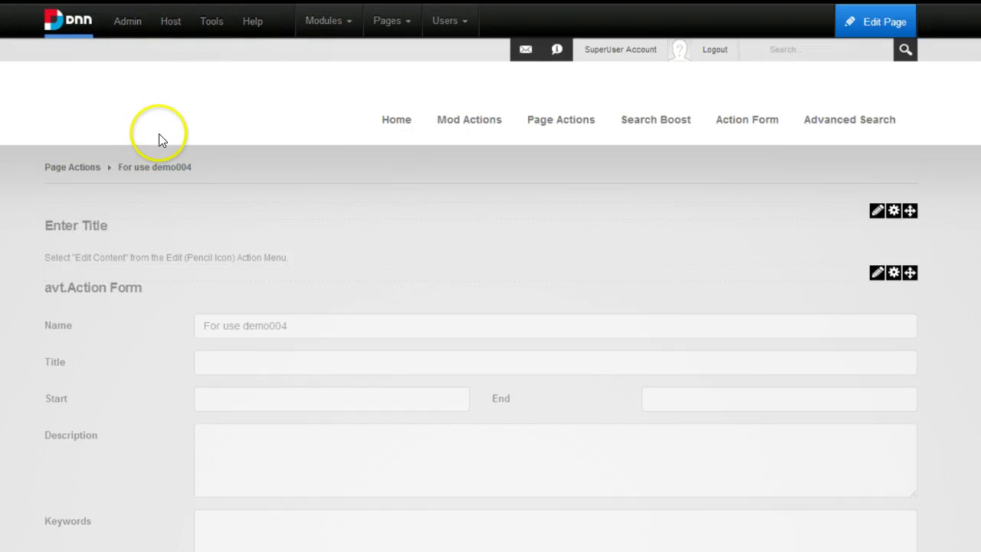
scroll(248, 221, down, 5)
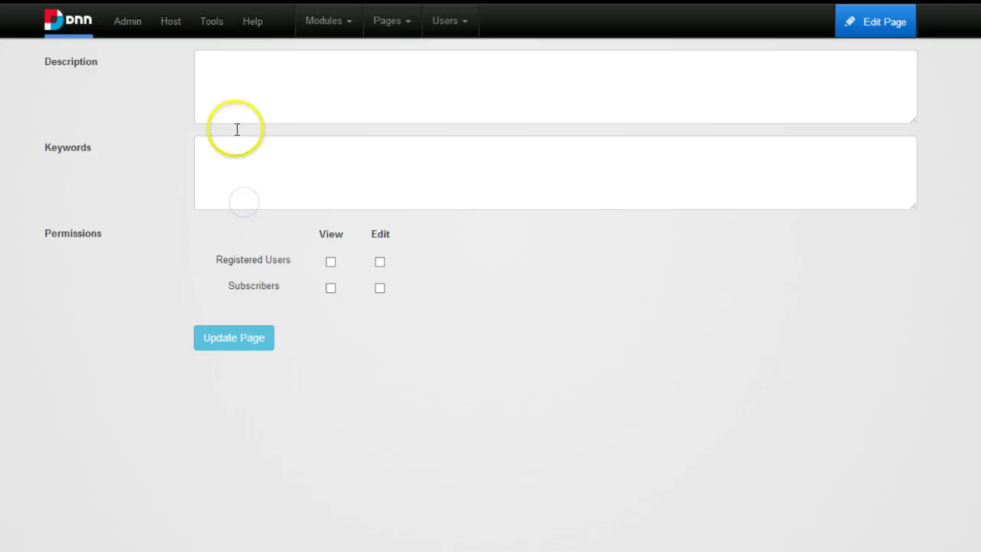
click(201, 331)
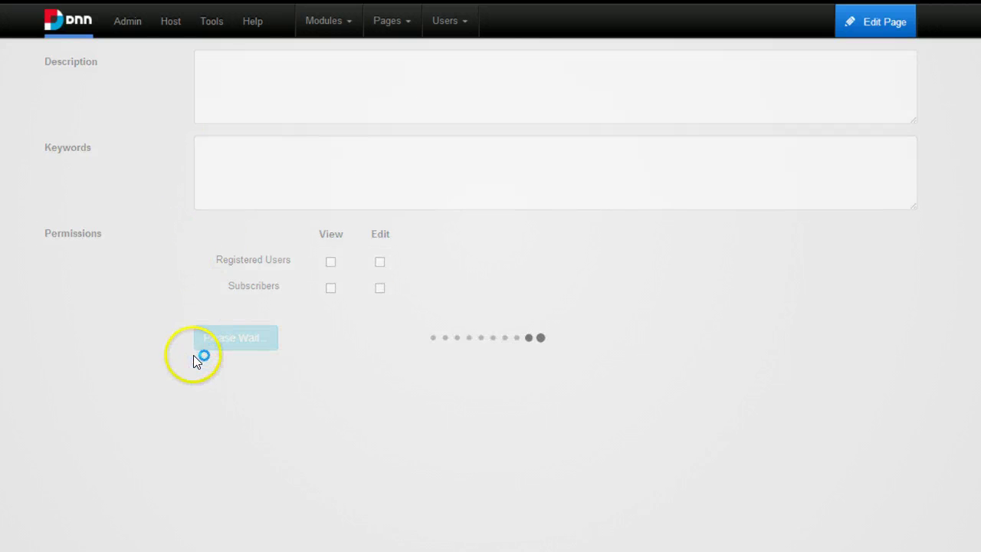
scroll(381, 285, down, 2)
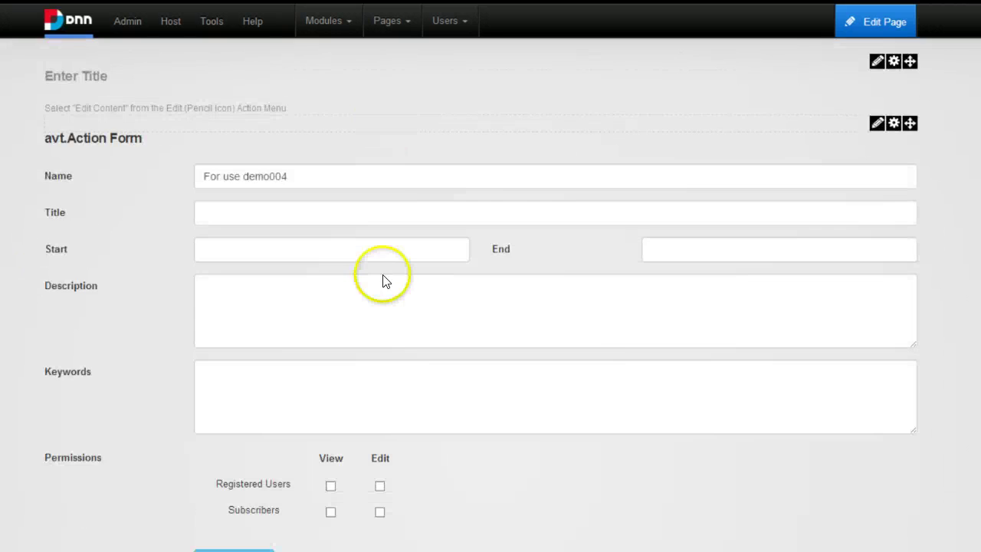
scroll(381, 285, up, 2)
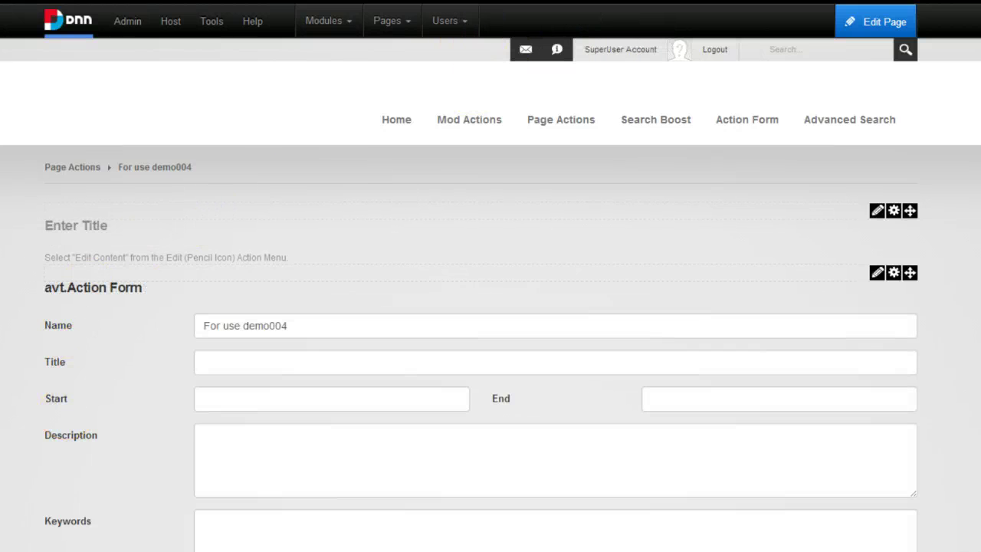
Switch to the My Website browser window showing the Page Actions add-on product page.
mouse_move(707, 546)
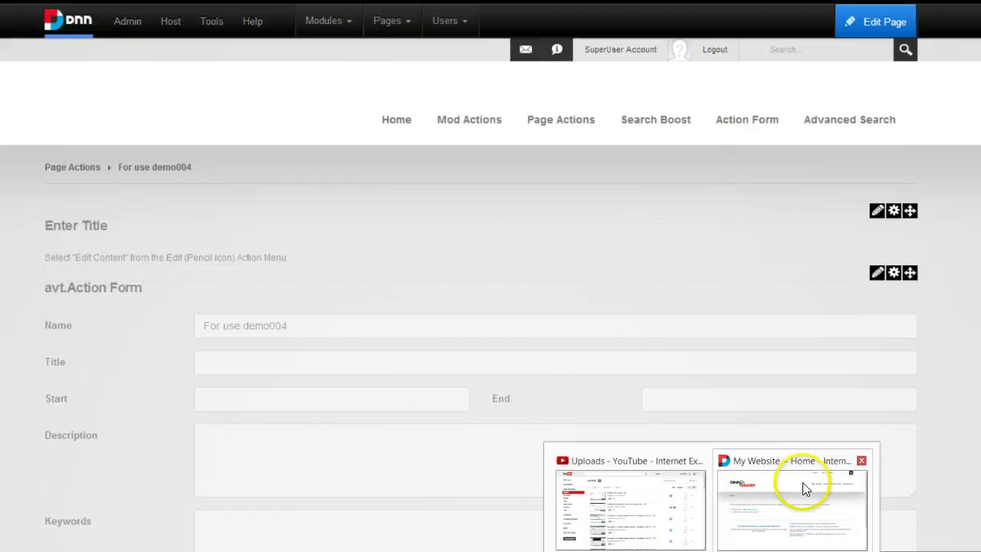
click(806, 489)
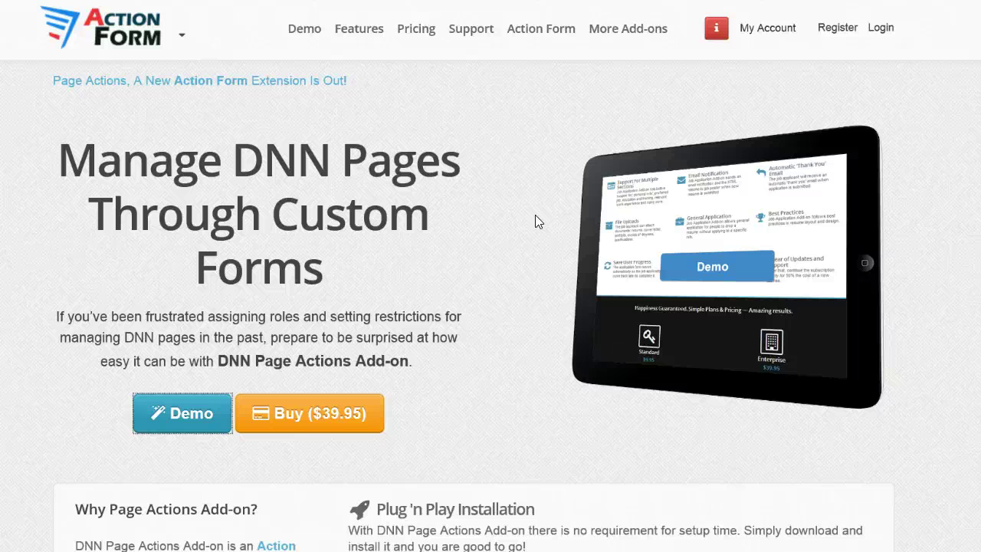
click(345, 369)
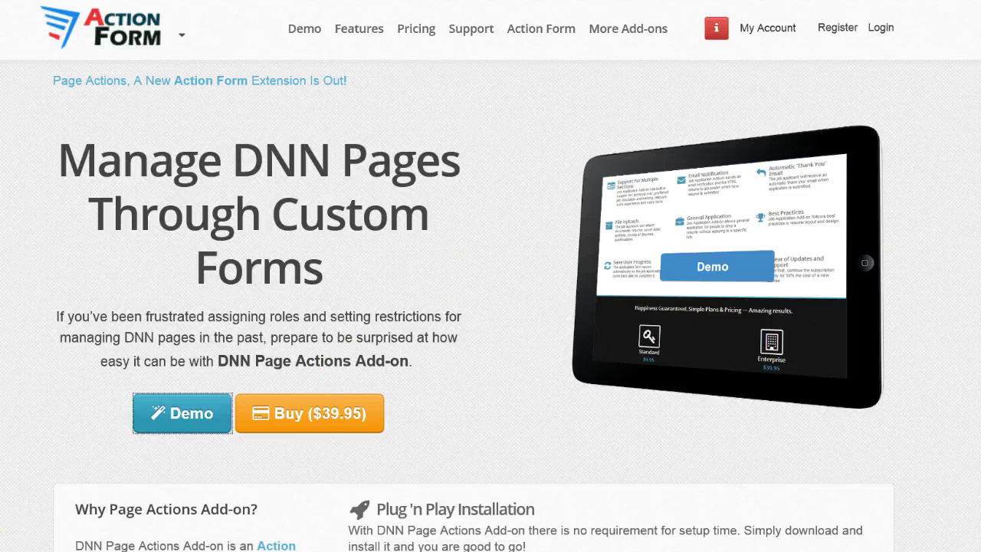